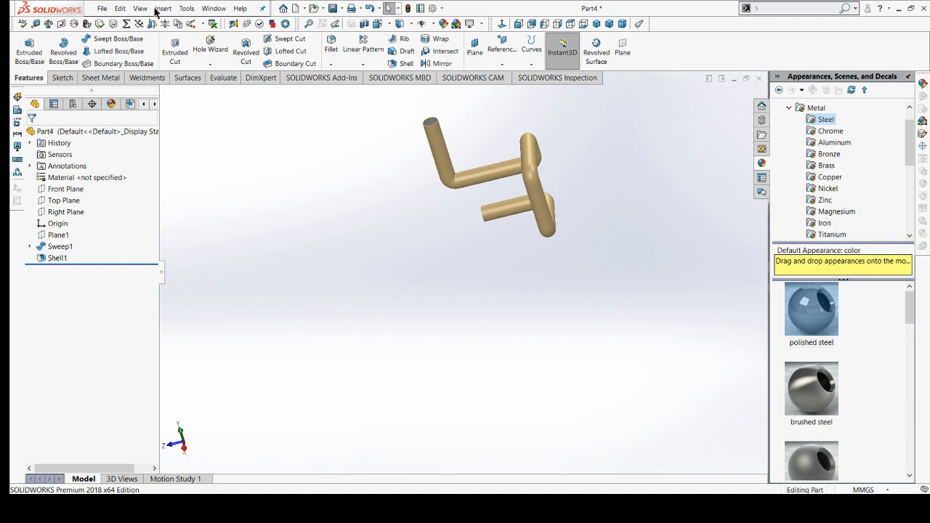
- Switch to the empty part Part5 and start a 3D sketch in it
{"action": "mouse_move", "coordinate": [292, 1]}
{"action": "left_click", "coordinate": [333, 53]}
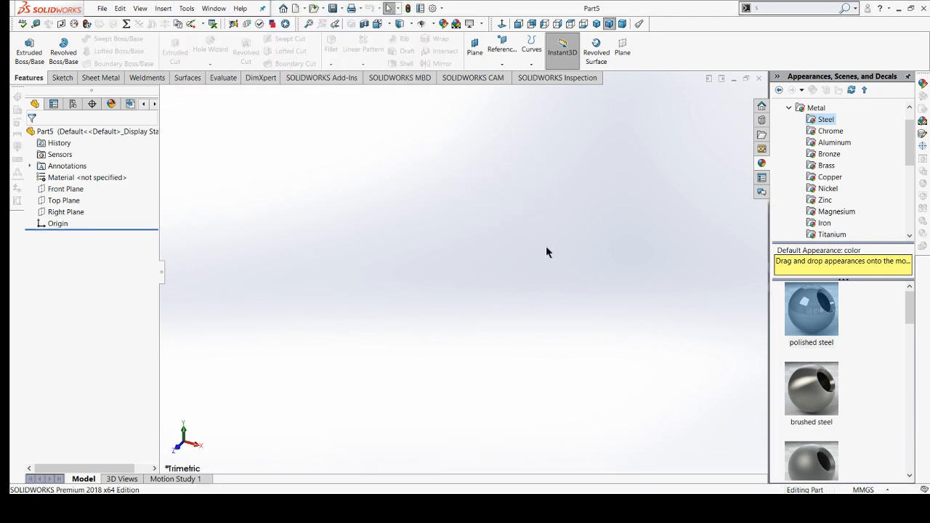
{"action": "left_click", "coordinate": [58, 78]}
{"action": "left_click", "coordinate": [23, 66]}
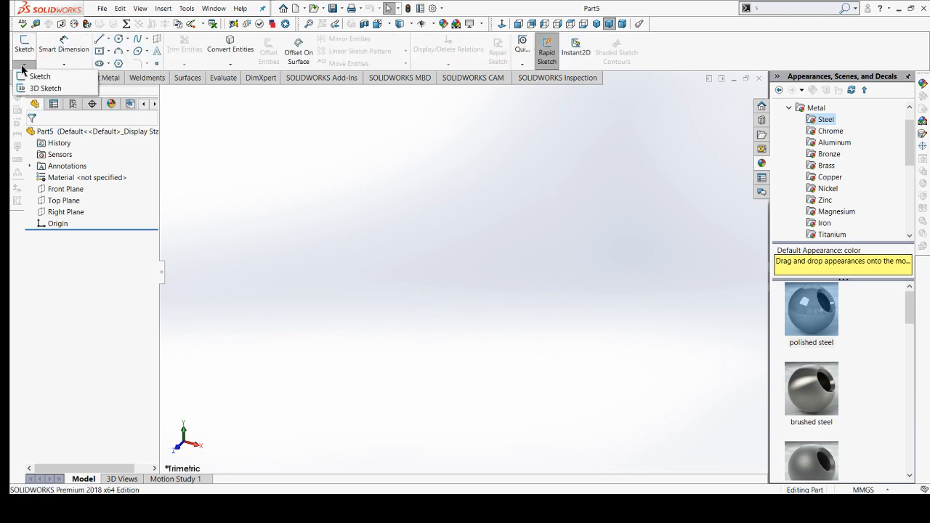
{"action": "left_click", "coordinate": [33, 91]}
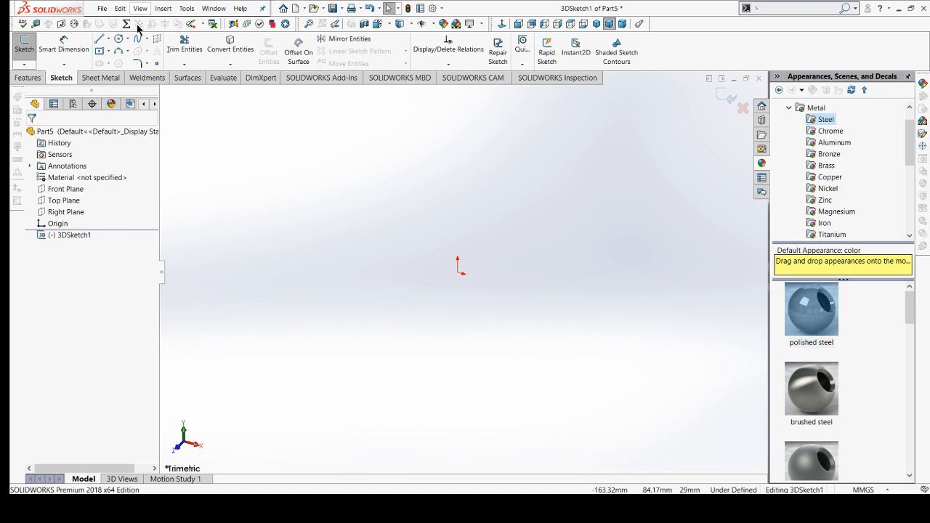
- Sketch six connected 3D lines from the origin along X, Y, Z, Y, back along X, and Z, the first about 60 mm long
{"action": "left_click", "coordinate": [100, 40]}
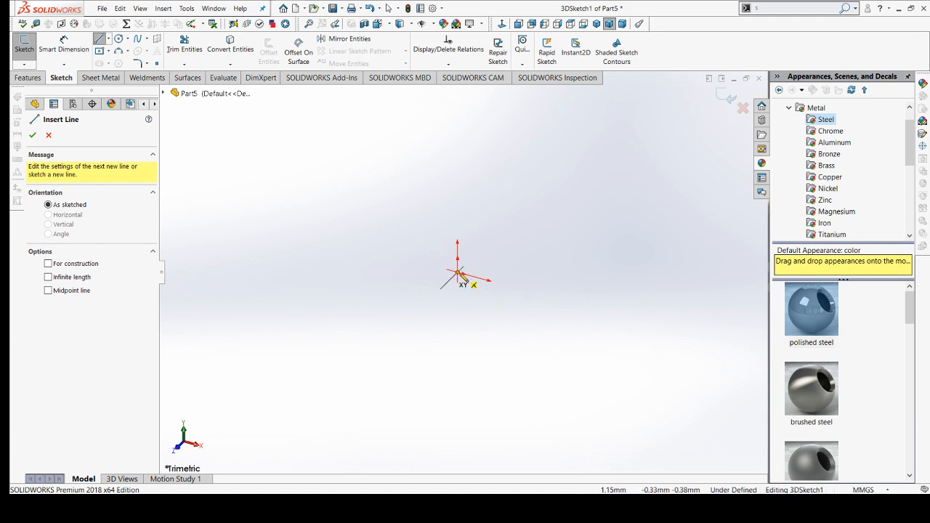
{"action": "left_click", "coordinate": [459, 276]}
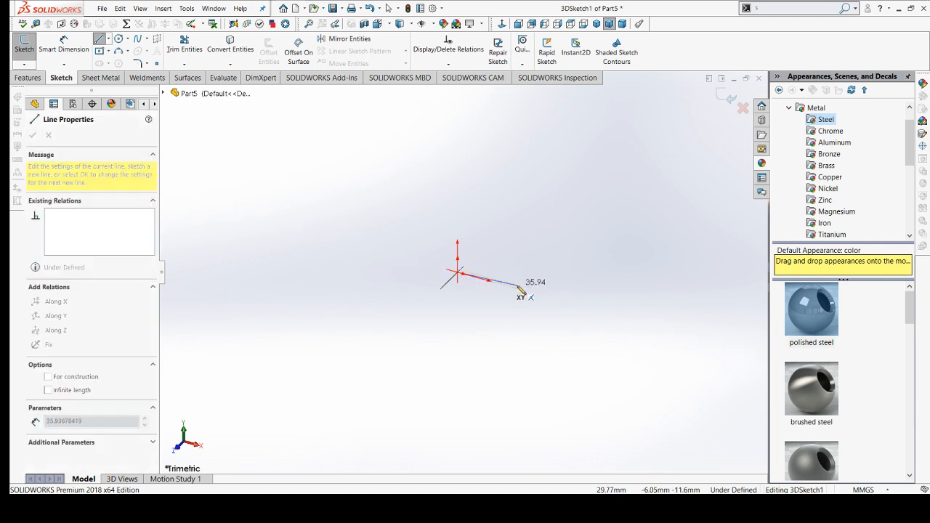
{"action": "left_click", "coordinate": [560, 301]}
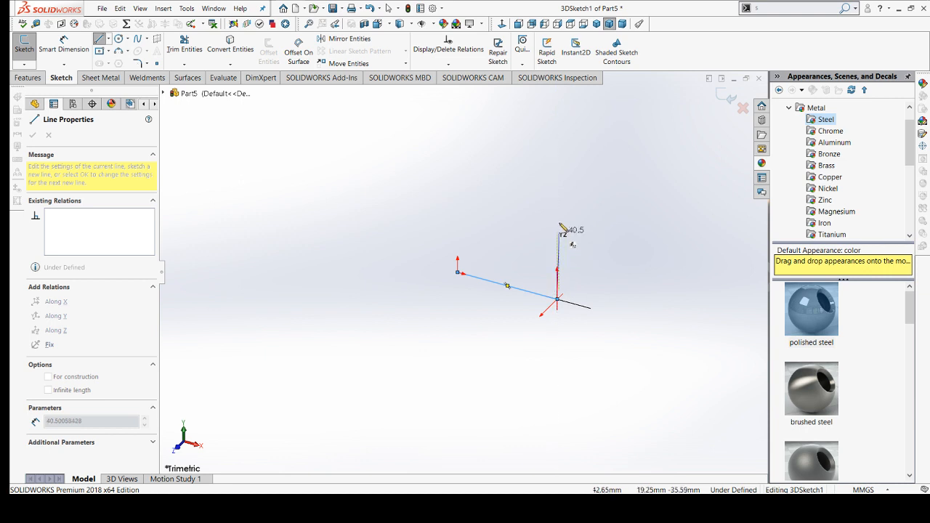
{"action": "left_click", "coordinate": [558, 197]}
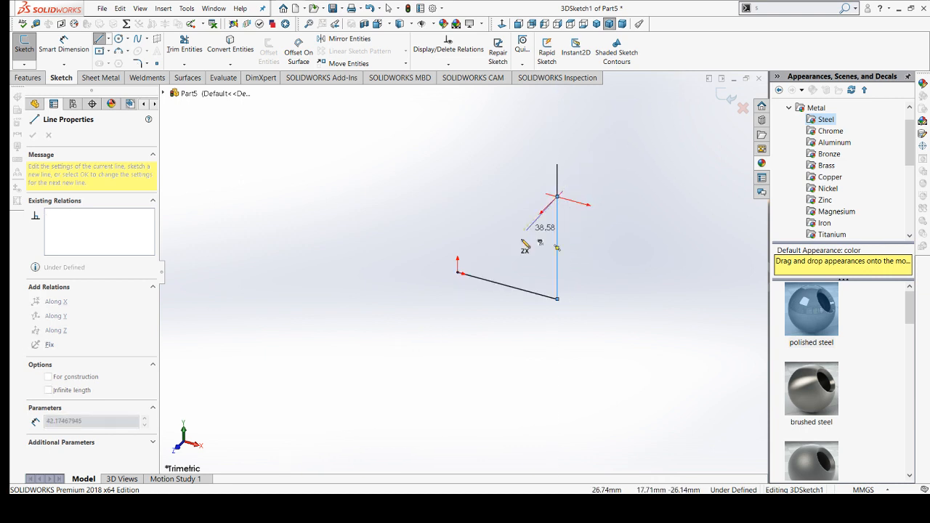
{"action": "left_click", "coordinate": [464, 292]}
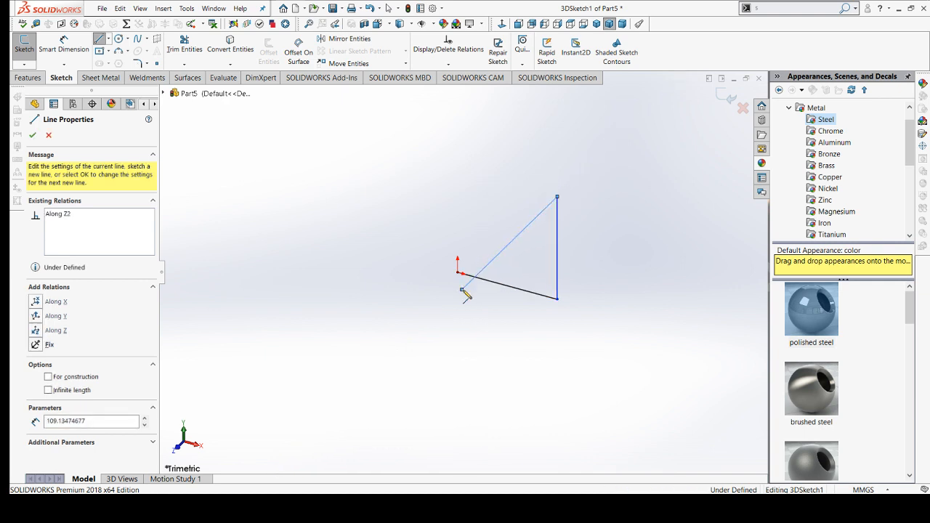
{"action": "left_click", "coordinate": [461, 177]}
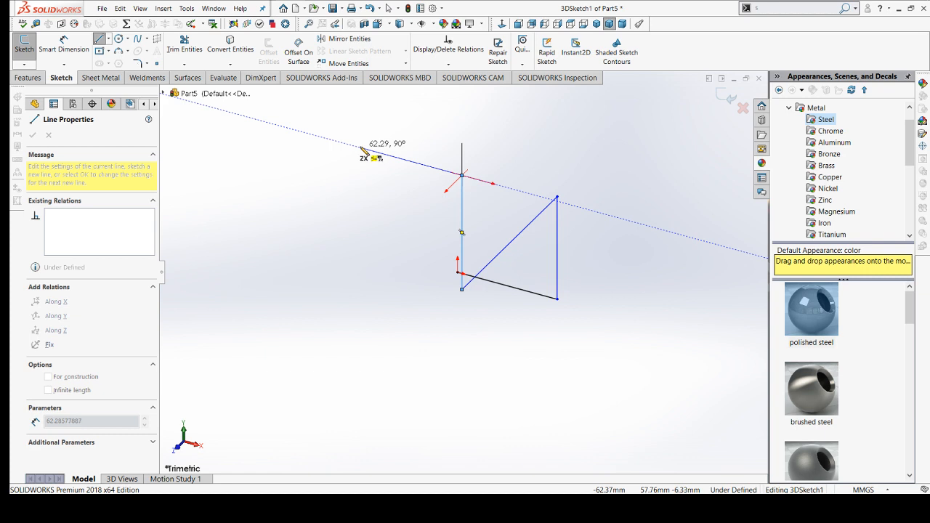
{"action": "left_click", "coordinate": [359, 149]}
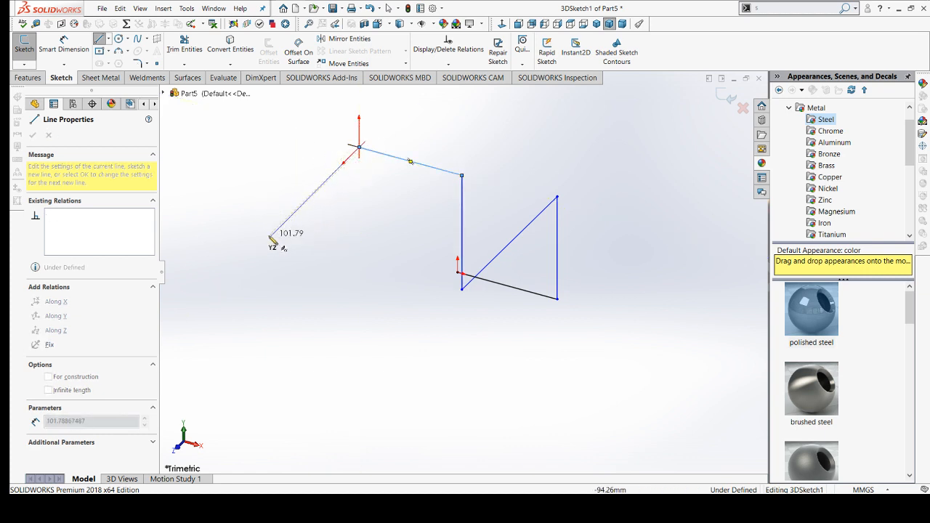
{"action": "double_click", "coordinate": [268, 237]}
{"action": "key", "text": "Escape"}
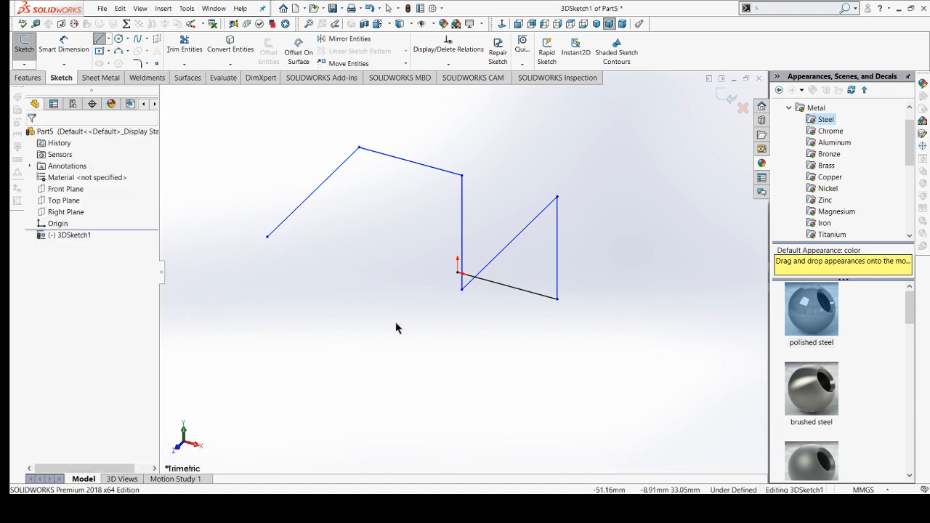
- Examine the 3D line path from several angles and compare it with the finished bent pipe in Part4
{"action": "mouse_move", "coordinate": [396, 328]}
{"action": "middle_mouse_down"}
{"action": "mouse_move", "coordinate": [420, 276]}
{"action": "mouse_move", "coordinate": [487, 258]}
{"action": "mouse_move", "coordinate": [531, 336]}
{"action": "mouse_move", "coordinate": [546, 320]}
{"action": "mouse_move", "coordinate": [519, 380]}
{"action": "mouse_move", "coordinate": [501, 324]}
{"action": "mouse_move", "coordinate": [593, 318]}
{"action": "mouse_move", "coordinate": [598, 338]}
{"action": "middle_mouse_up"}
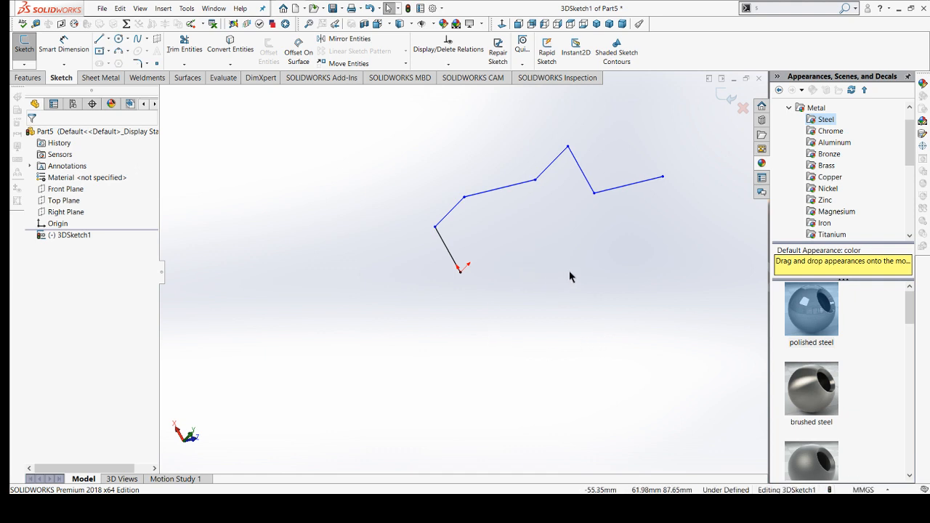
{"action": "mouse_move", "coordinate": [582, 291]}
{"action": "middle_mouse_down"}
{"action": "mouse_move", "coordinate": [477, 320]}
{"action": "mouse_move", "coordinate": [407, 317]}
{"action": "mouse_move", "coordinate": [388, 280]}
{"action": "mouse_move", "coordinate": [472, 342]}
{"action": "mouse_move", "coordinate": [555, 289]}
{"action": "mouse_move", "coordinate": [538, 204]}
{"action": "mouse_move", "coordinate": [452, 231]}
{"action": "mouse_move", "coordinate": [506, 303]}
{"action": "mouse_move", "coordinate": [505, 208]}
{"action": "middle_mouse_up"}
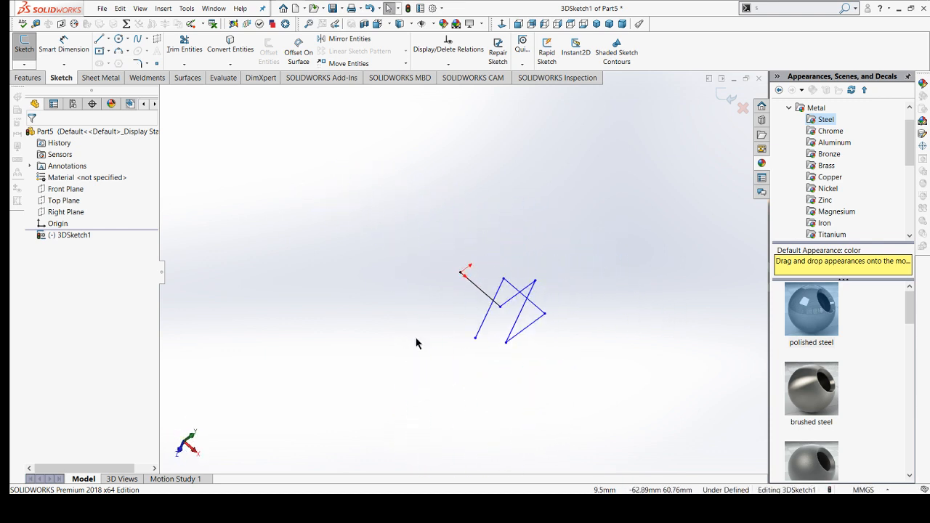
{"action": "mouse_move", "coordinate": [416, 342]}
{"action": "middle_mouse_down"}
{"action": "mouse_move", "coordinate": [415, 266]}
{"action": "mouse_move", "coordinate": [440, 269]}
{"action": "middle_mouse_up"}
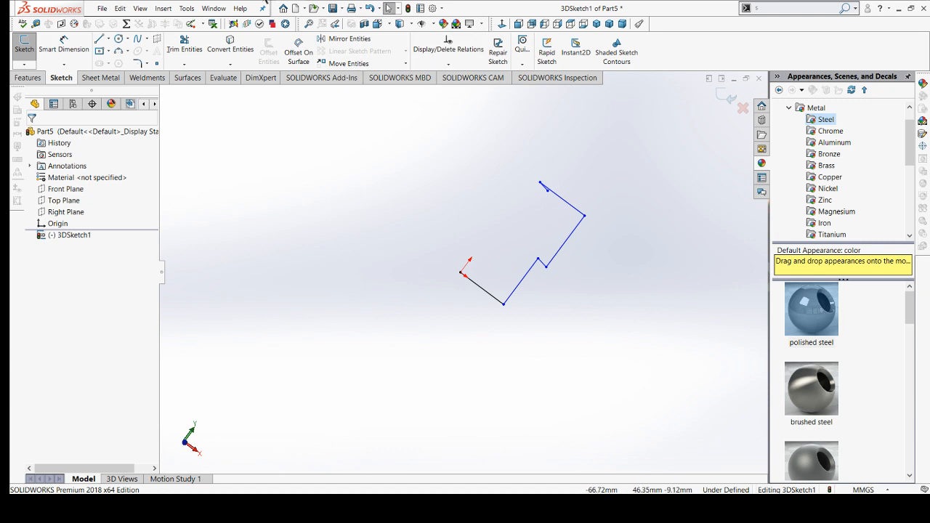
{"action": "mouse_move", "coordinate": [296, 2]}
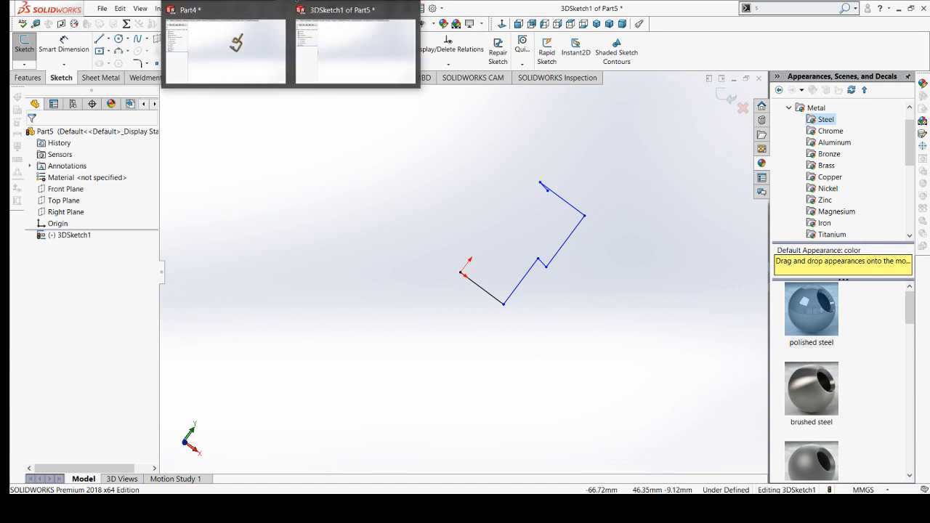
{"action": "left_click", "coordinate": [240, 65]}
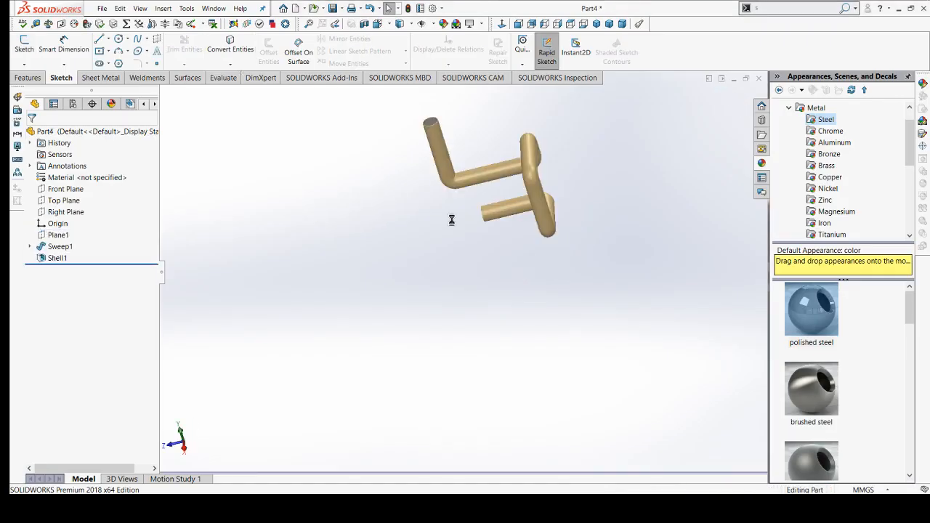
{"action": "mouse_move", "coordinate": [451, 218]}
{"action": "middle_mouse_down"}
{"action": "mouse_move", "coordinate": [388, 316]}
{"action": "mouse_move", "coordinate": [405, 249]}
{"action": "mouse_move", "coordinate": [363, 346]}
{"action": "mouse_move", "coordinate": [320, 306]}
{"action": "mouse_move", "coordinate": [327, 290]}
{"action": "middle_mouse_up"}
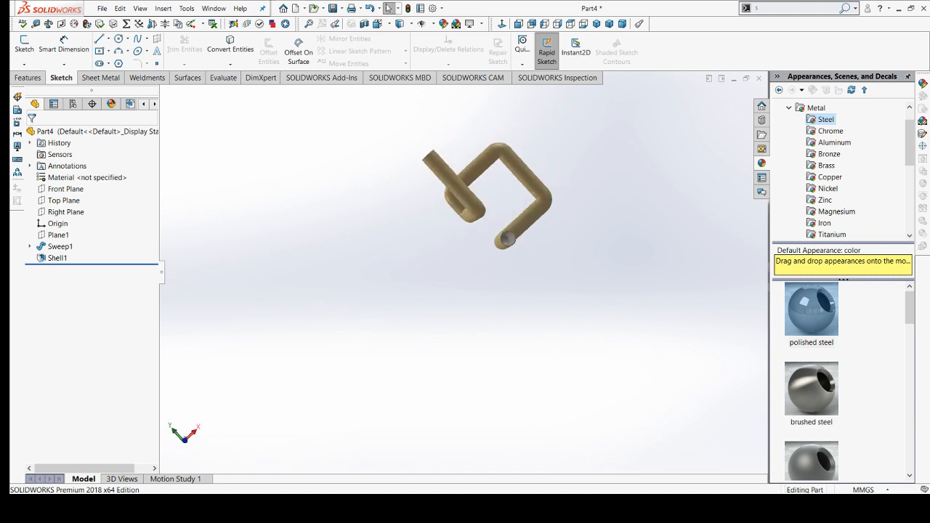
{"action": "mouse_move", "coordinate": [297, 2]}
{"action": "left_click", "coordinate": [344, 57]}
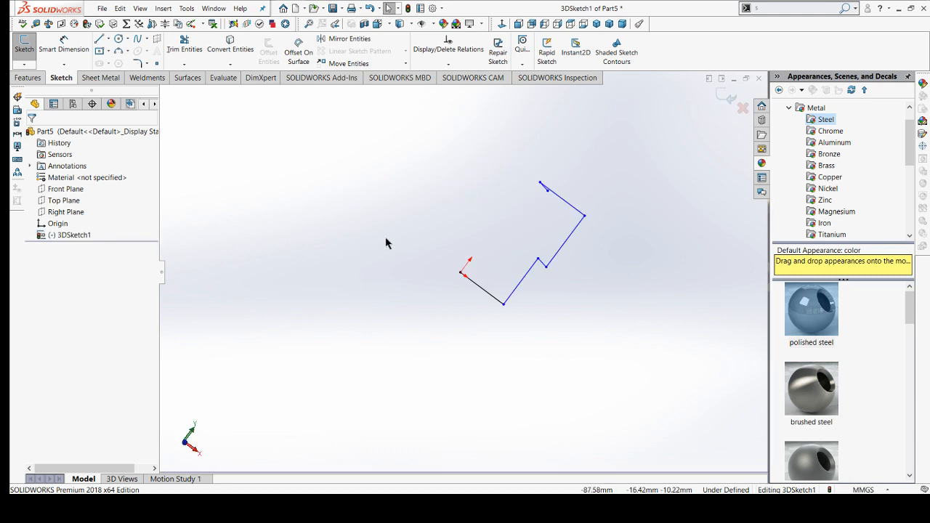
- Dimension the first path line, which starts at the origin, to 100 mm
{"action": "mouse_move", "coordinate": [371, 291]}
{"action": "middle_mouse_down"}
{"action": "mouse_move", "coordinate": [297, 280]}
{"action": "mouse_move", "coordinate": [297, 255]}
{"action": "middle_mouse_up"}
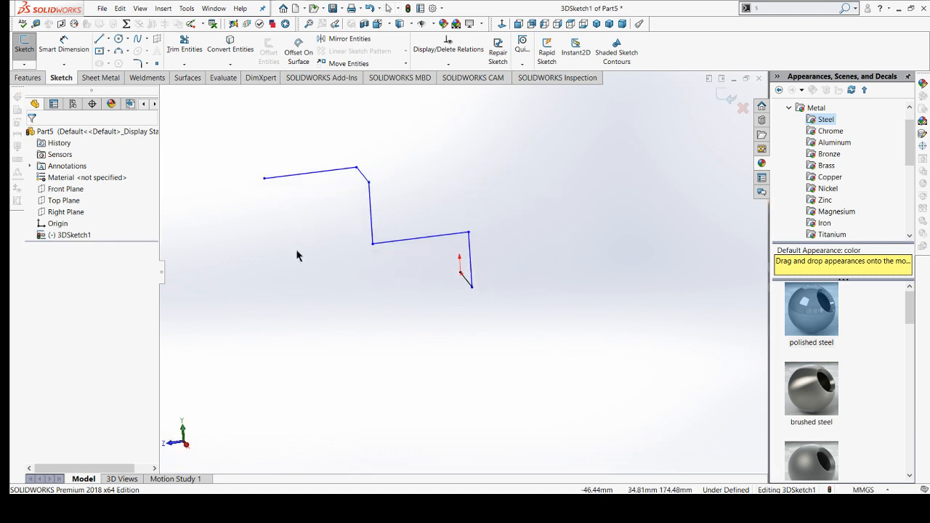
{"action": "left_click", "coordinate": [76, 59]}
{"action": "mouse_move", "coordinate": [450, 332]}
{"action": "middle_mouse_down"}
{"action": "mouse_move", "coordinate": [534, 345]}
{"action": "mouse_move", "coordinate": [480, 298]}
{"action": "middle_mouse_up"}
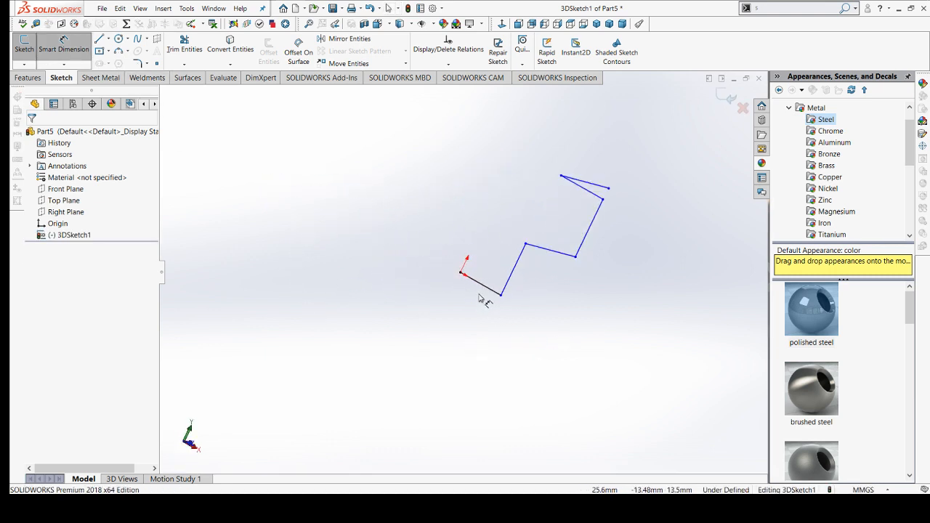
{"action": "left_click", "coordinate": [473, 314]}
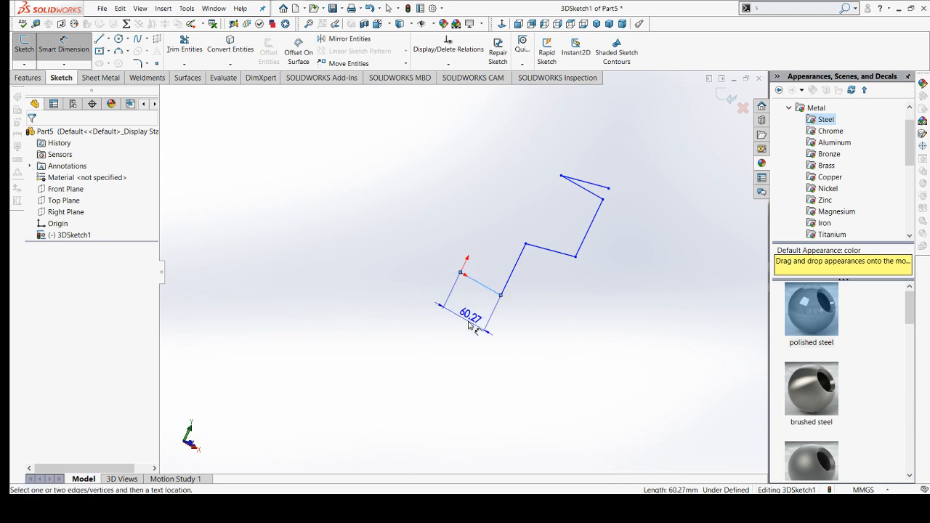
{"action": "left_click", "coordinate": [469, 323]}
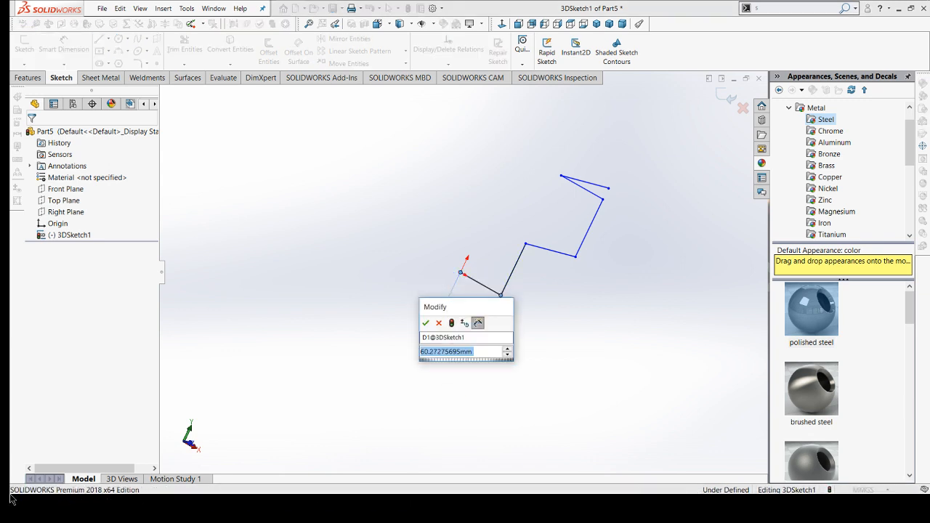
{"action": "type", "text": "100"}
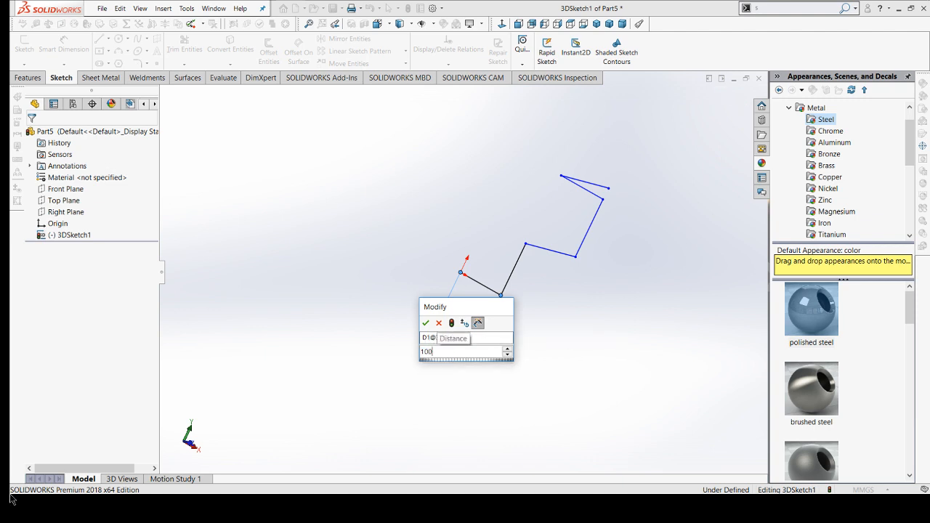
{"action": "key", "text": "Return"}
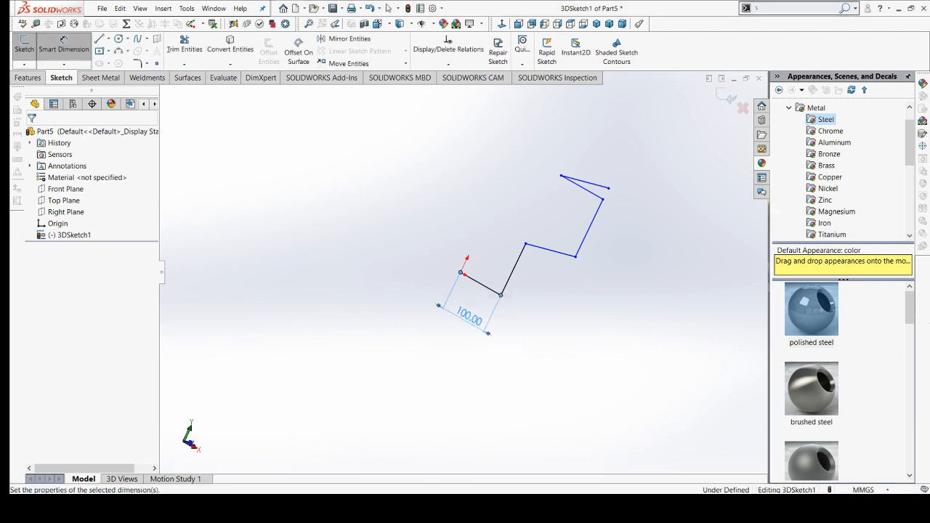
- Dimension the second path line, running along Y from the end of the first, to 100 mm
{"action": "left_click", "coordinate": [539, 288]}
{"action": "left_click", "coordinate": [534, 290]}
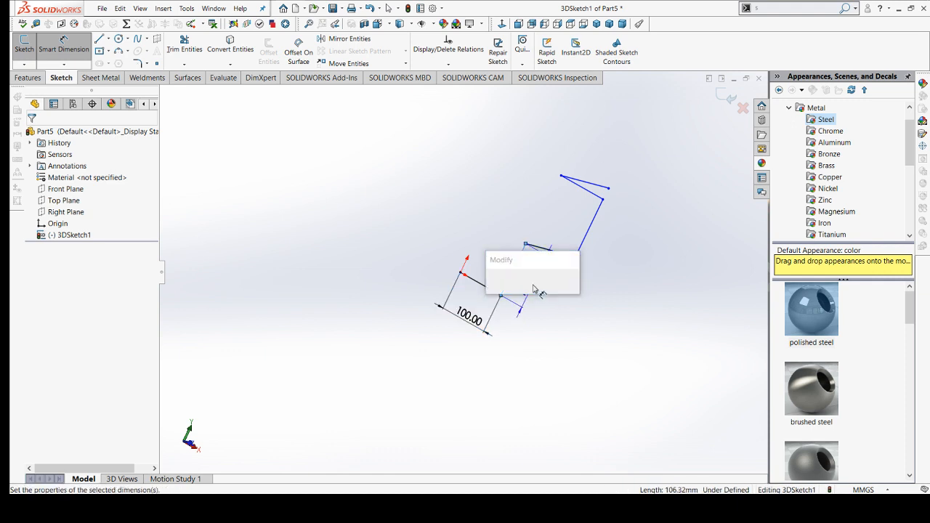
{"action": "type", "text": "=100"}
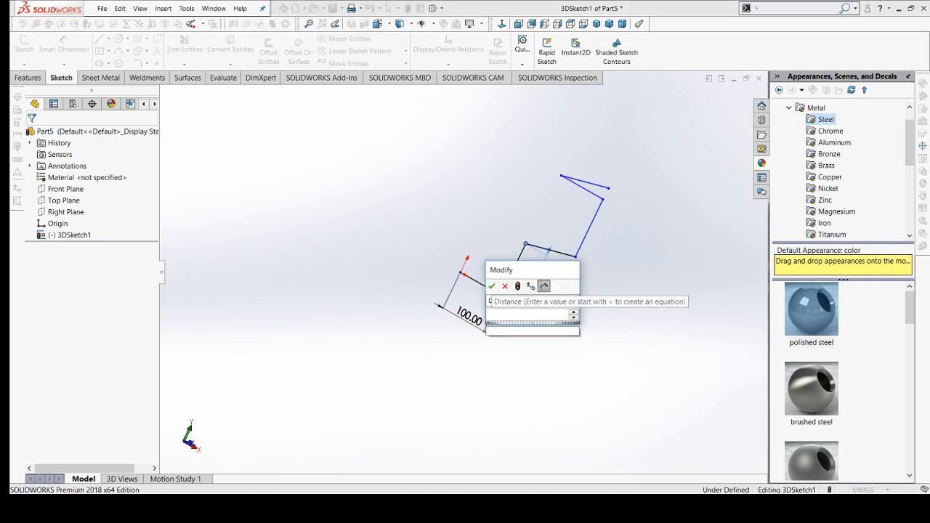
{"action": "key", "text": "Return"}
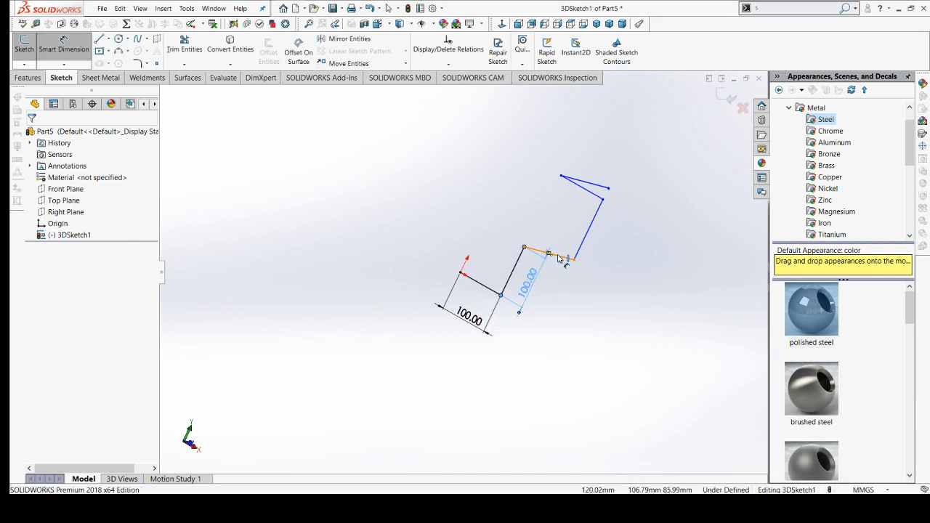
- Dimension the third path line, running along Z, to 100 mm
{"action": "left_click", "coordinate": [559, 259]}
{"action": "middle_click_drag", "start_coordinate": [560, 254], "coordinate": [521, 293]}
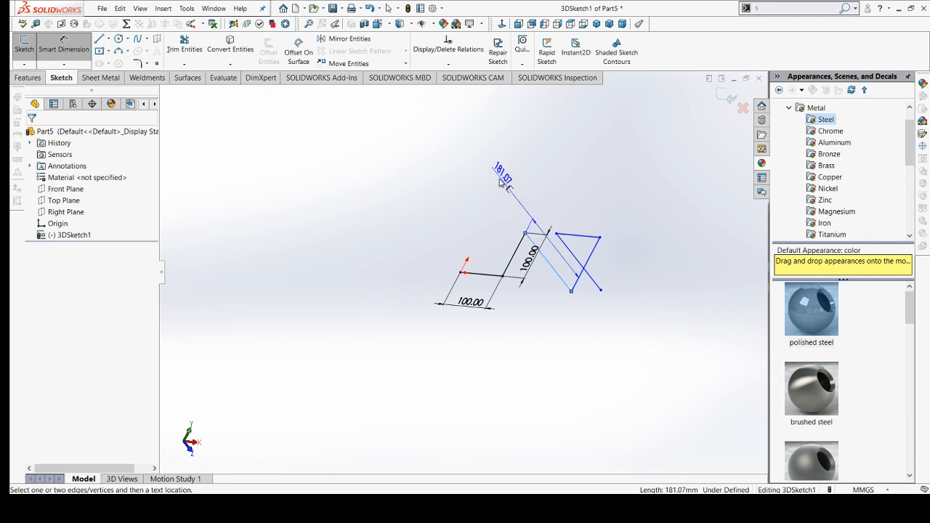
{"action": "left_click", "coordinate": [515, 202]}
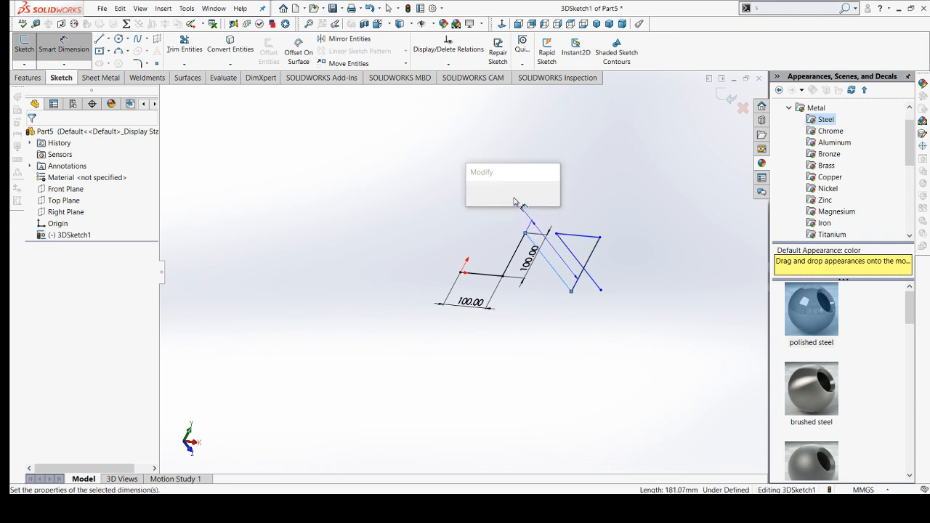
{"action": "type", "text": "100"}
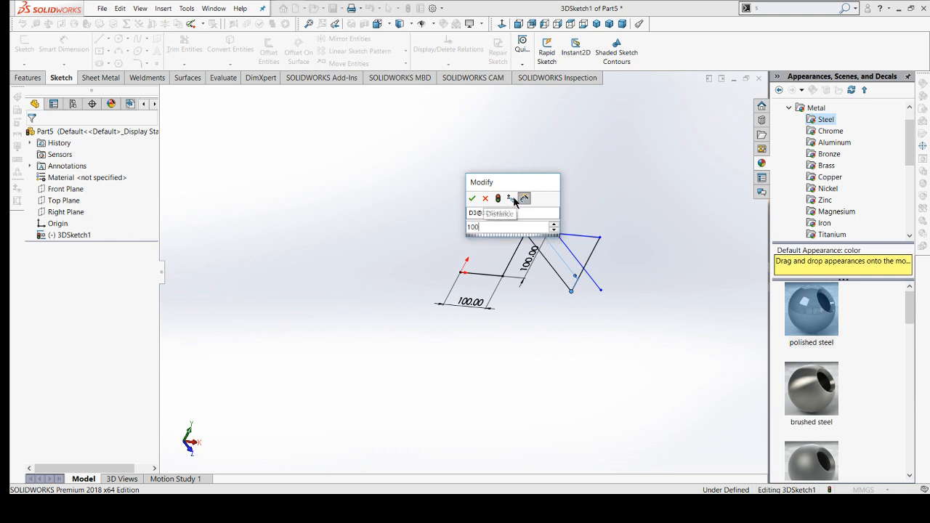
{"action": "key", "text": "Return"}
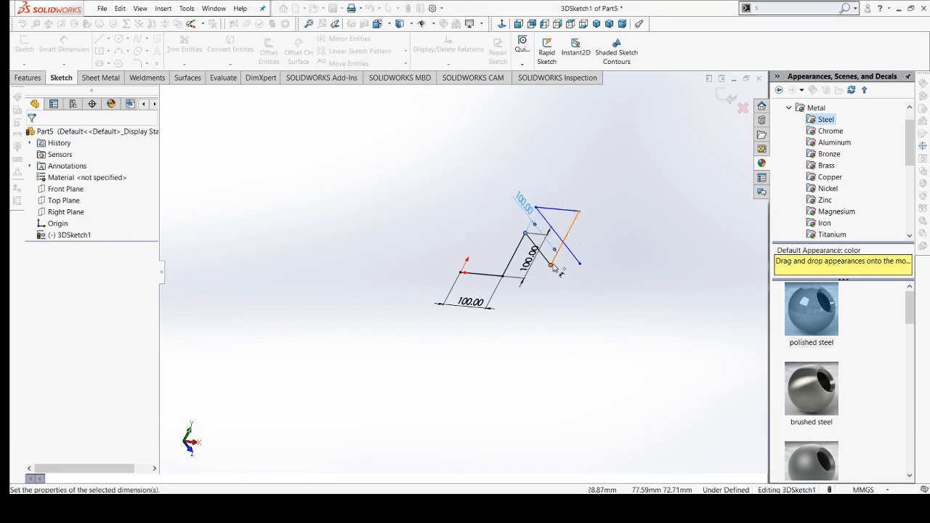
- Dimension the fourth path line, rising along Y from the end of the third, to 100 mm
{"action": "left_click", "coordinate": [560, 248]}
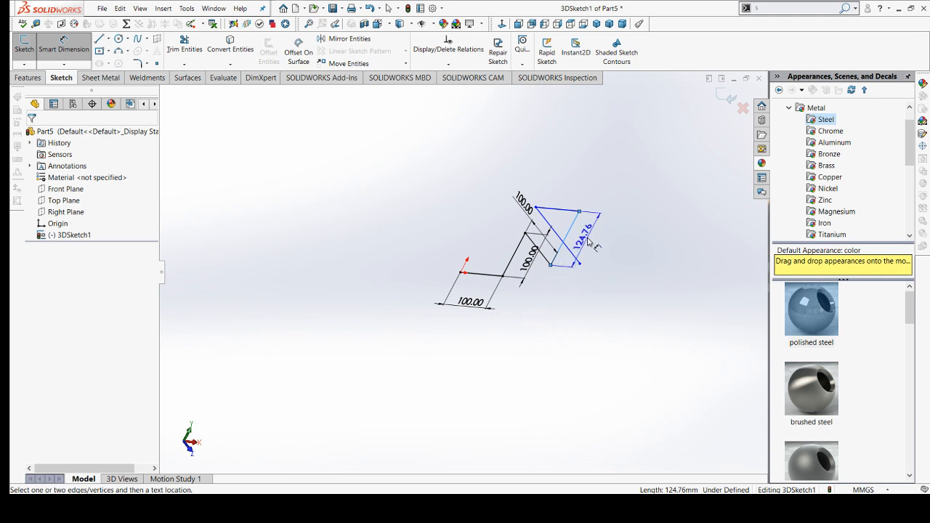
{"action": "left_click", "coordinate": [589, 240]}
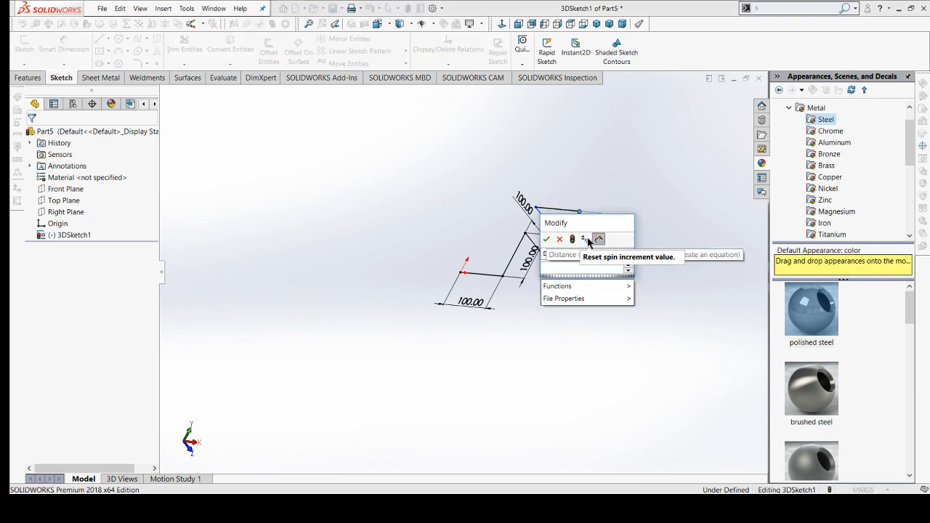
{"action": "key", "text": "Return"}
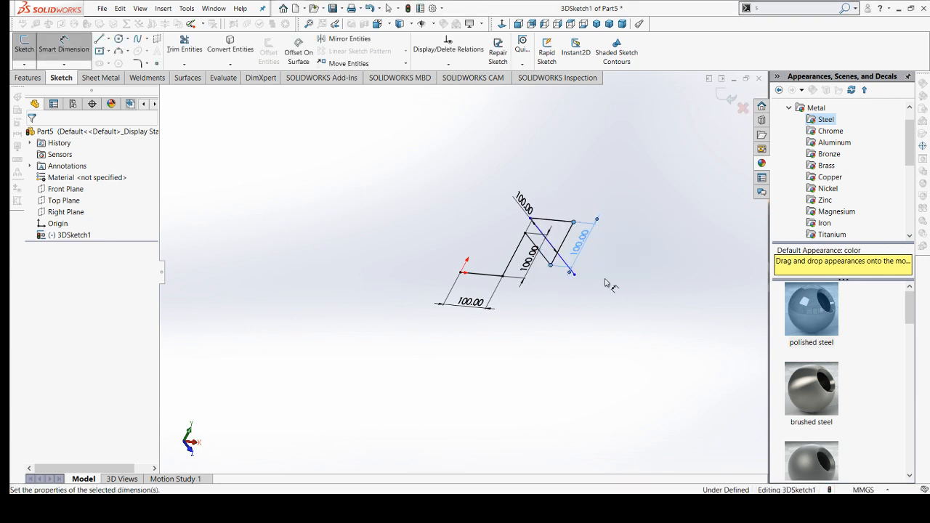
{"action": "mouse_move", "coordinate": [623, 305]}
{"action": "middle_mouse_down"}
{"action": "mouse_move", "coordinate": [639, 383]}
{"action": "mouse_move", "coordinate": [625, 371]}
{"action": "middle_mouse_up"}
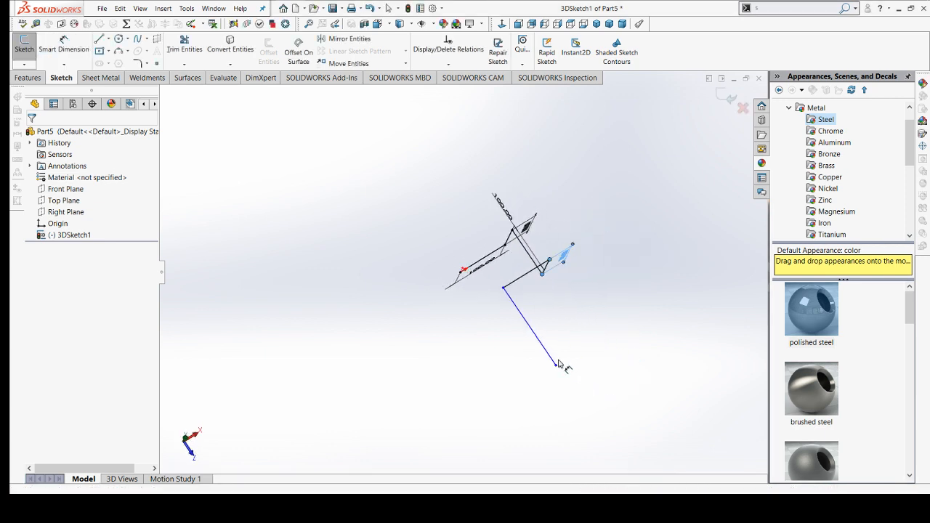
- Dimension the fifth path line, running along X from the end of the fourth, to 100 mm
{"action": "key", "text": "d"}
{"action": "left_click", "coordinate": [537, 298]}
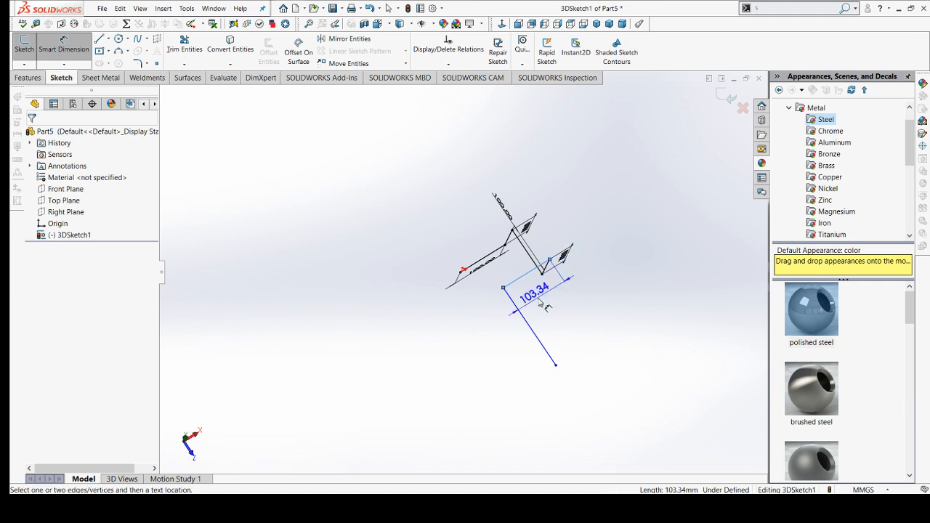
{"action": "left_click", "coordinate": [539, 297]}
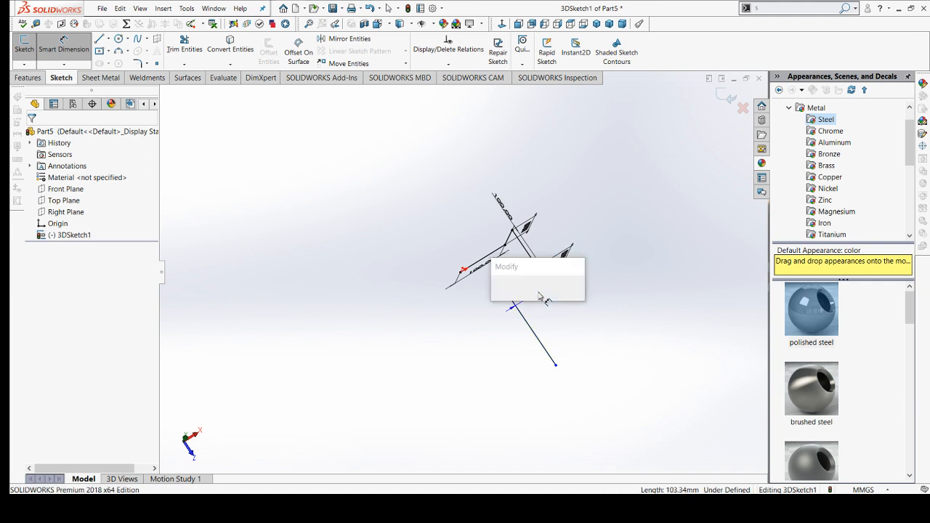
{"action": "type", "text": "100"}
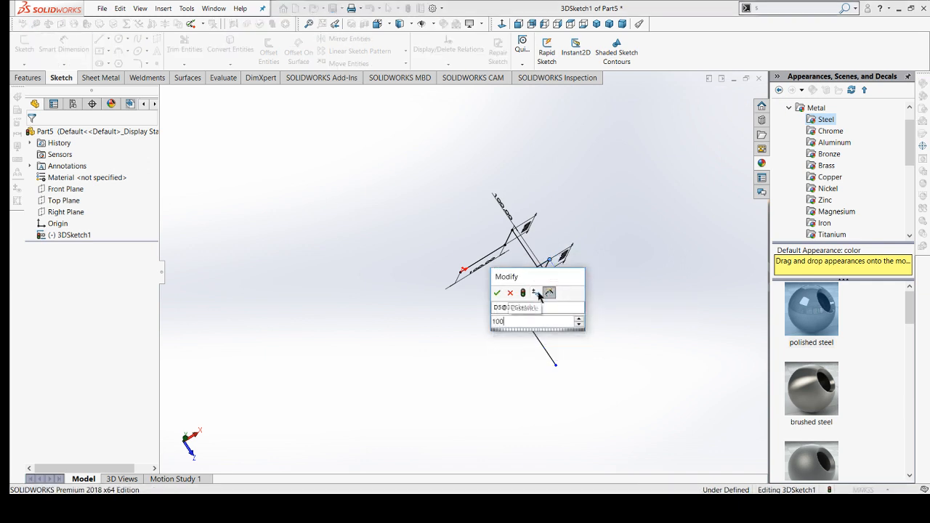
{"action": "key", "text": "Return"}
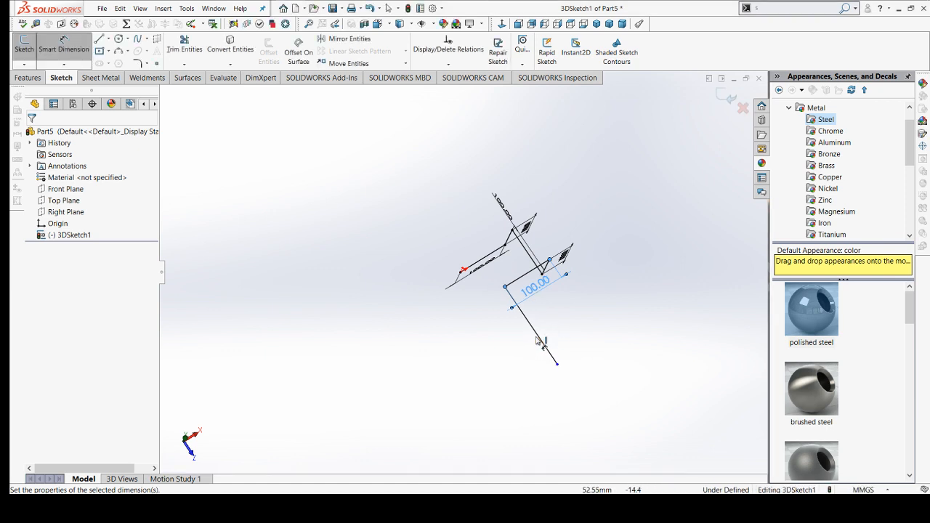
- Dimension the last path line, running along Z from the end of the fifth, to 100 mm
{"action": "left_click", "coordinate": [543, 342]}
{"action": "left_click", "coordinate": [497, 348]}
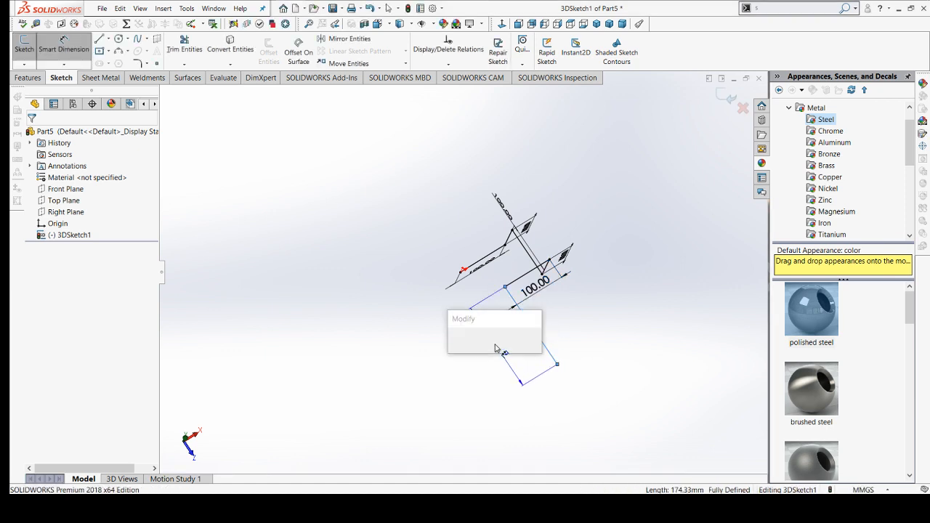
{"action": "type", "text": "100"}
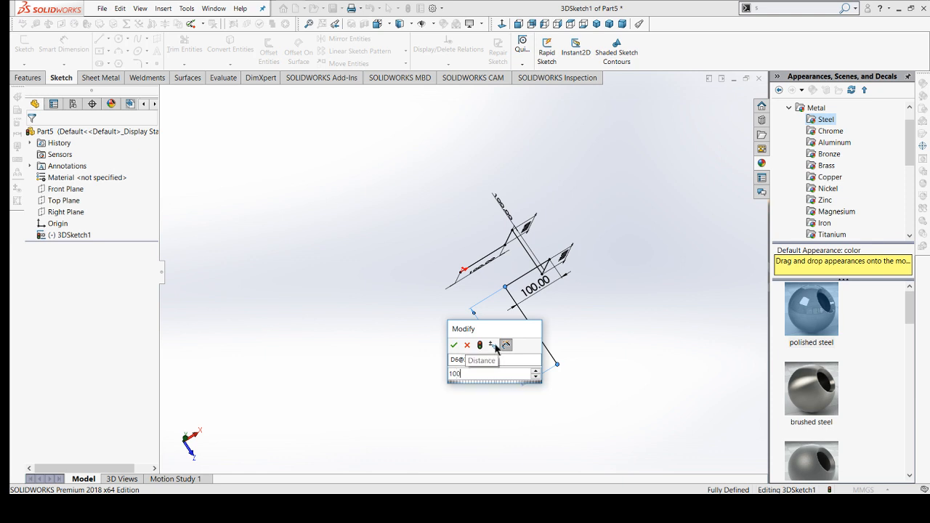
{"action": "key", "text": "Return"}
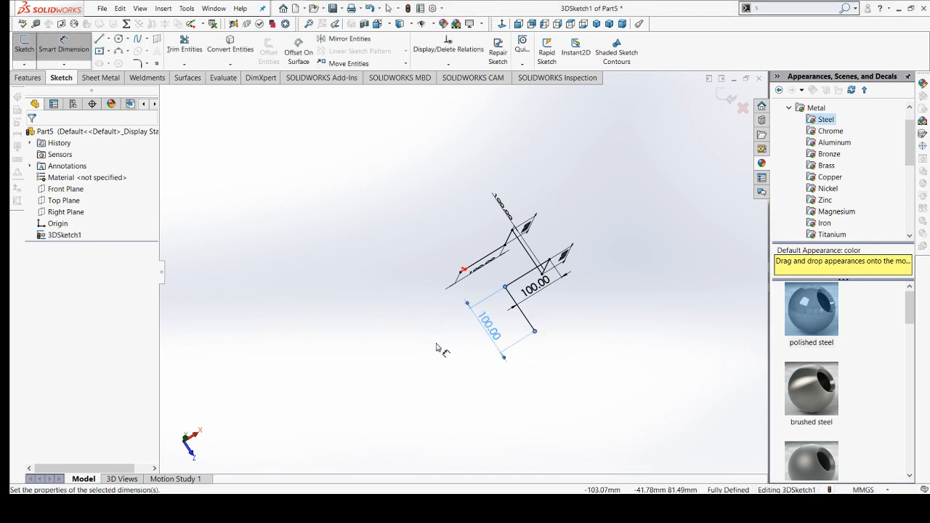
{"action": "mouse_move", "coordinate": [442, 349]}
{"action": "middle_mouse_down"}
{"action": "mouse_move", "coordinate": [500, 243]}
{"action": "mouse_move", "coordinate": [608, 349]}
{"action": "mouse_move", "coordinate": [473, 353]}
{"action": "mouse_move", "coordinate": [388, 313]}
{"action": "mouse_move", "coordinate": [357, 271]}
{"action": "mouse_move", "coordinate": [544, 276]}
{"action": "mouse_move", "coordinate": [557, 230]}
{"action": "mouse_move", "coordinate": [446, 303]}
{"action": "mouse_move", "coordinate": [381, 262]}
{"action": "middle_mouse_up"}
{"action": "left_click", "coordinate": [378, 259]}
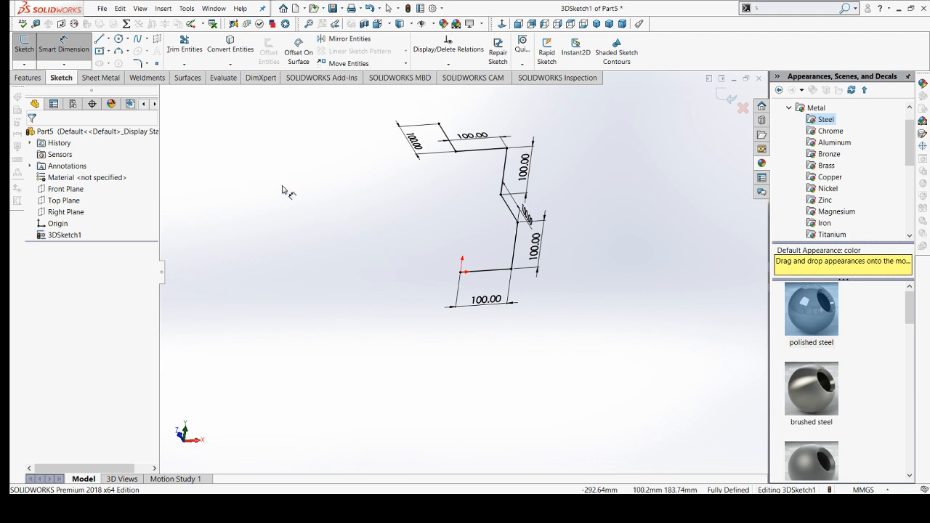
{"action": "left_click", "coordinate": [30, 78]}
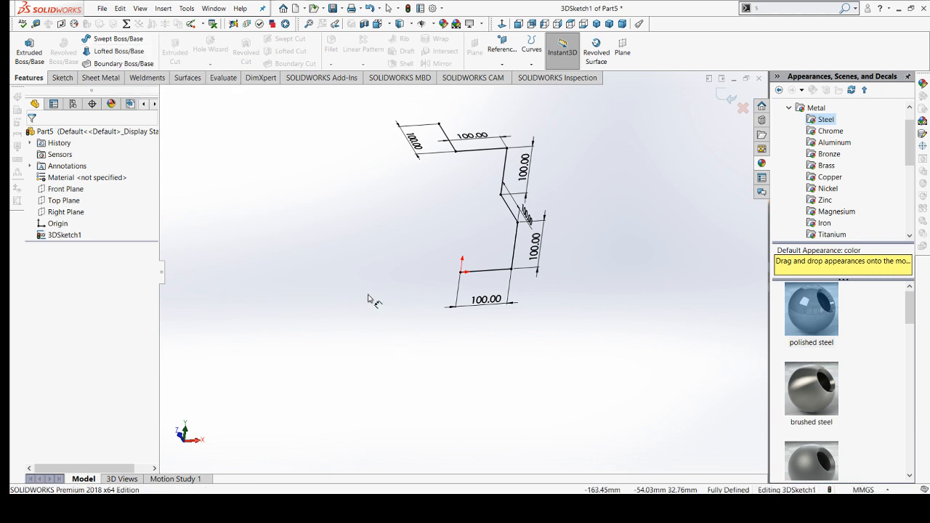
{"action": "mouse_move", "coordinate": [348, 294]}
{"action": "middle_mouse_down"}
{"action": "mouse_move", "coordinate": [380, 324]}
{"action": "mouse_move", "coordinate": [478, 356]}
{"action": "mouse_move", "coordinate": [509, 320]}
{"action": "mouse_move", "coordinate": [606, 336]}
{"action": "mouse_move", "coordinate": [461, 335]}
{"action": "mouse_move", "coordinate": [482, 380]}
{"action": "mouse_move", "coordinate": [557, 372]}
{"action": "mouse_move", "coordinate": [505, 363]}
{"action": "middle_mouse_up"}
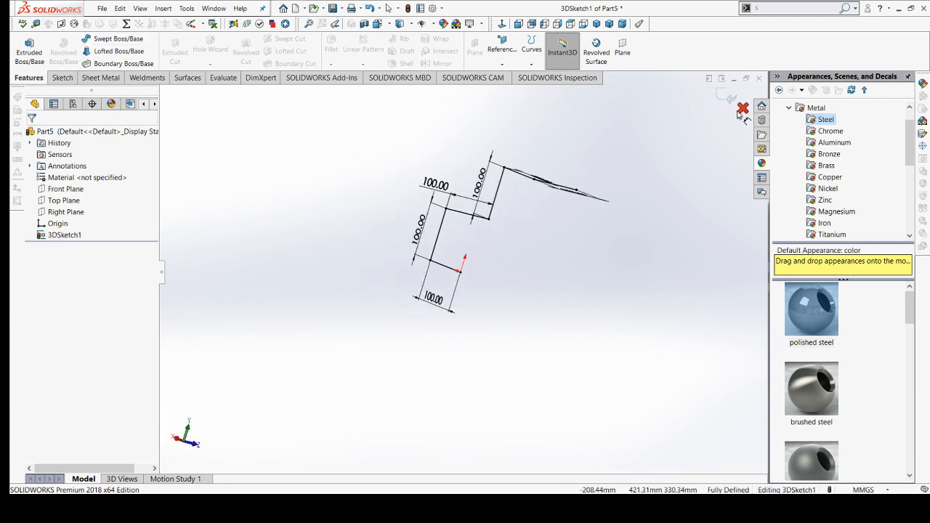
{"action": "middle_click_drag", "start_coordinate": [297, 211], "coordinate": [316, 263]}
- Round all five corners of the 3D sketch path with 20 mm sketch fillets
{"action": "key", "text": "ctrl+7"}
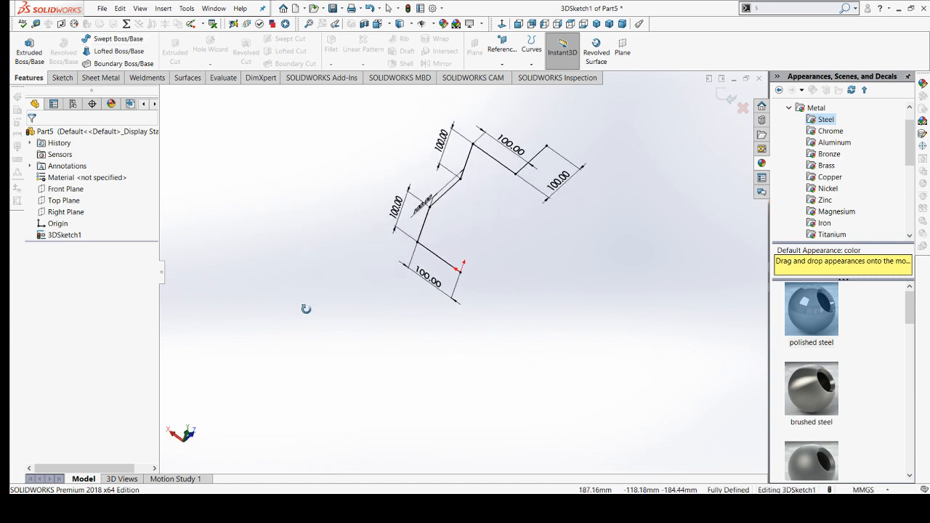
{"action": "left_click", "coordinate": [64, 79]}
{"action": "left_click", "coordinate": [64, 46]}
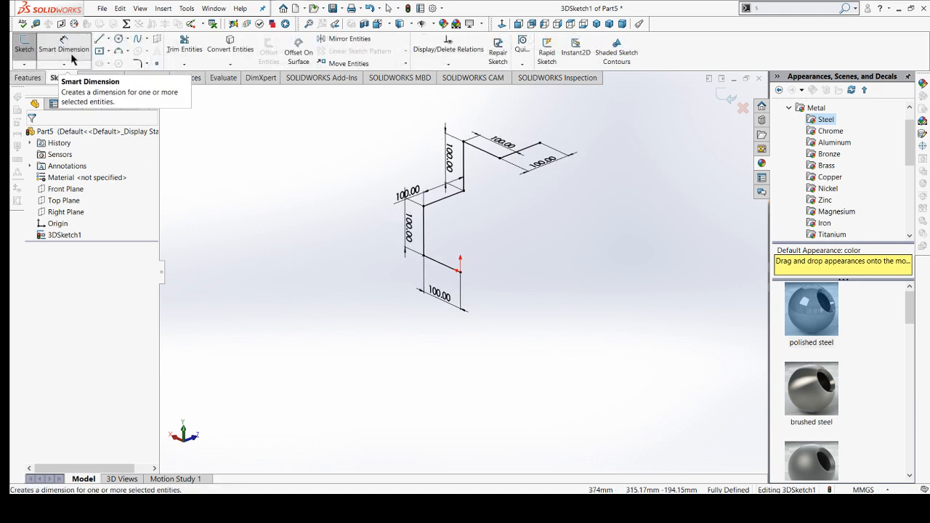
{"action": "left_click", "coordinate": [137, 63]}
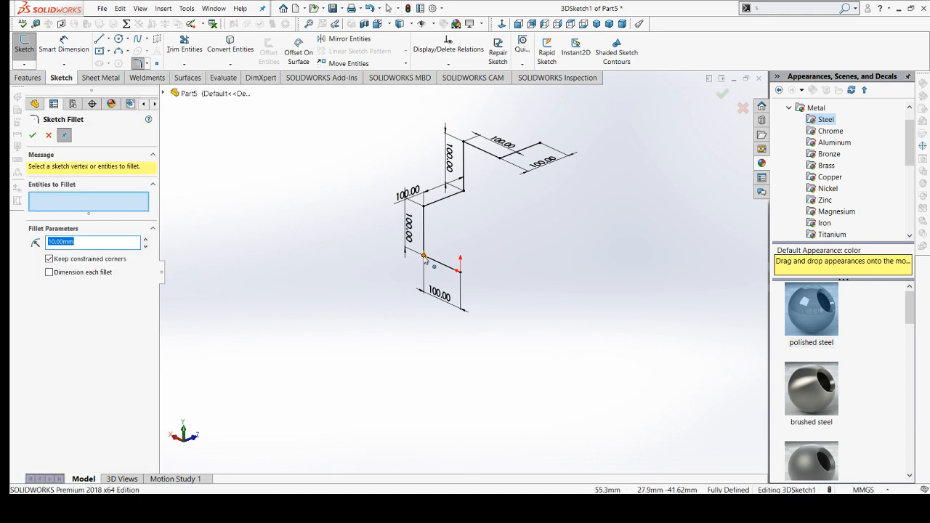
{"action": "left_click", "coordinate": [424, 257]}
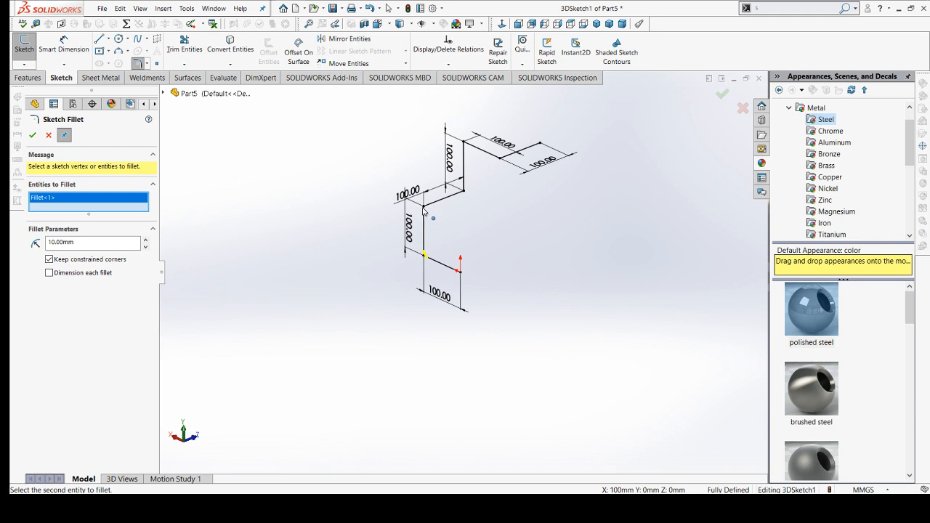
{"action": "left_click", "coordinate": [424, 208]}
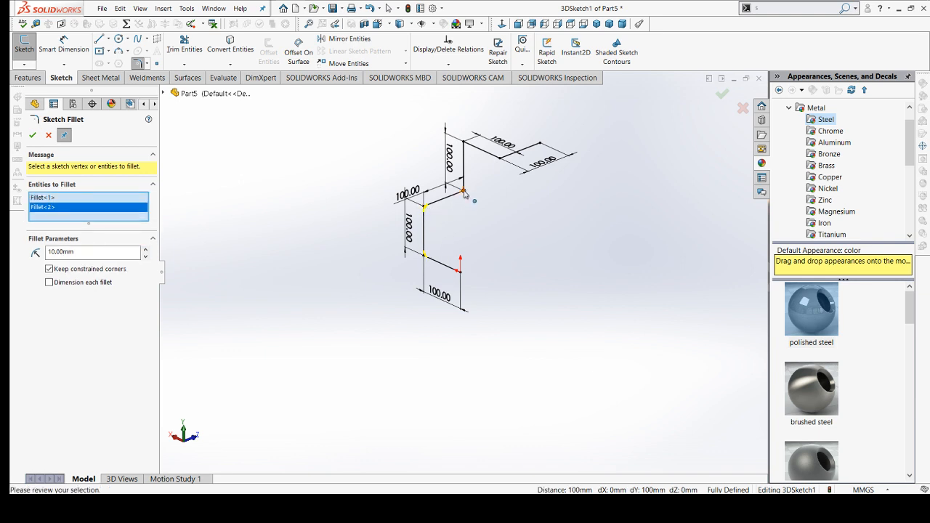
{"action": "left_click", "coordinate": [463, 191]}
{"action": "left_click", "coordinate": [464, 143]}
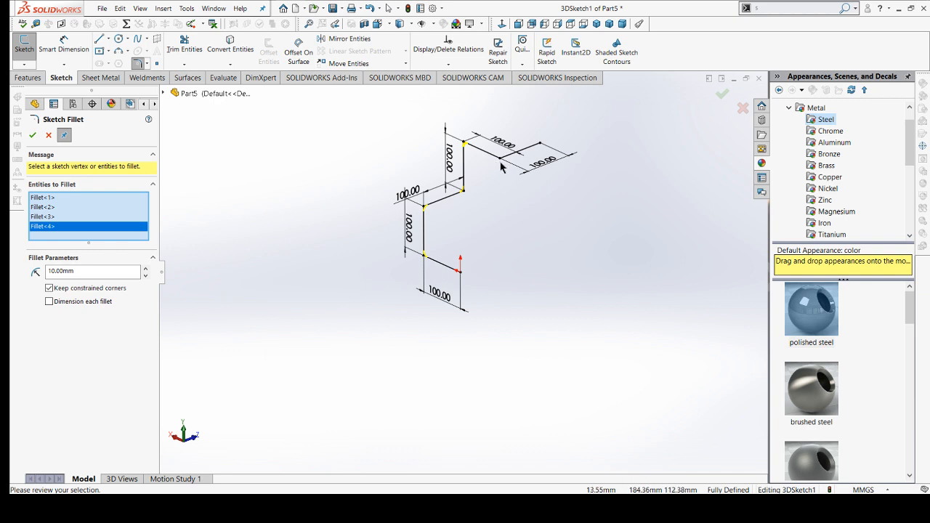
{"action": "left_click", "coordinate": [500, 157]}
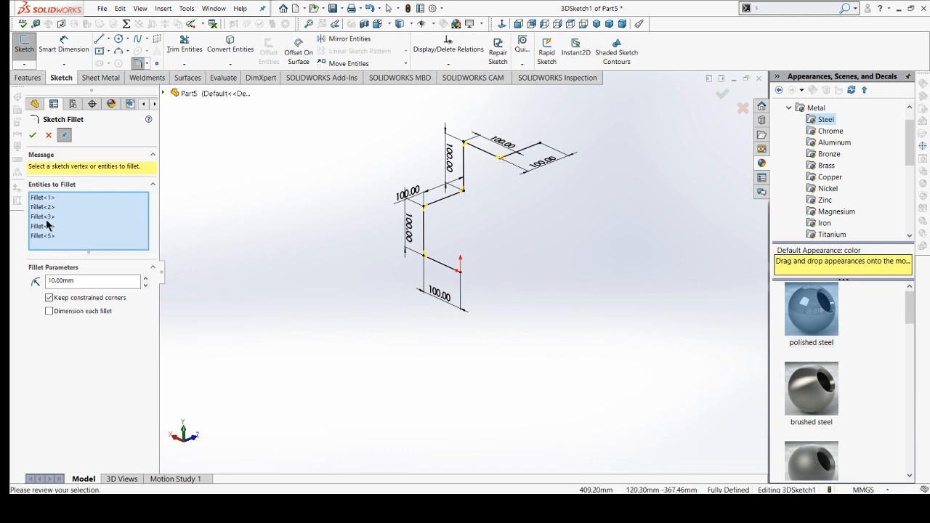
{"action": "left_click", "coordinate": [83, 280]}
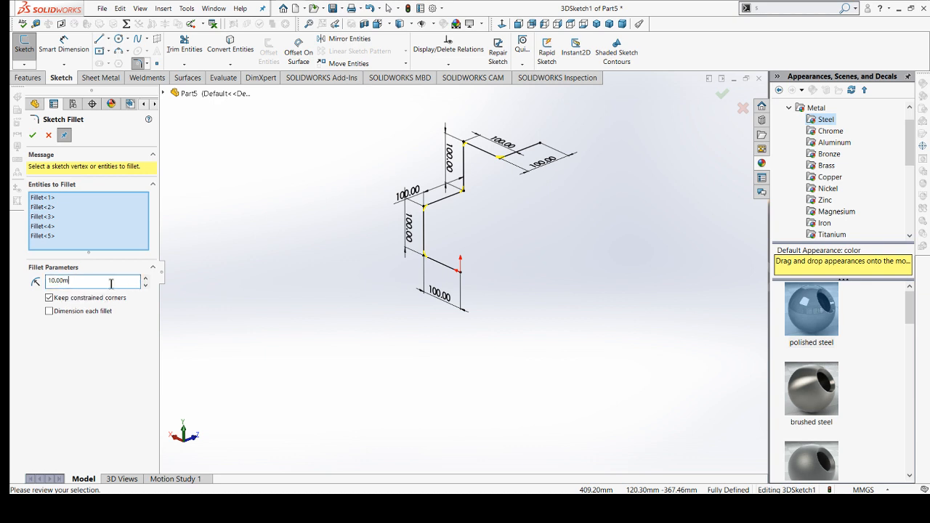
{"action": "type", "text": "20"}
{"action": "key", "text": "Return"}
{"action": "mouse_move", "coordinate": [218, 320]}
{"action": "middle_mouse_down"}
{"action": "mouse_move", "coordinate": [303, 364]}
{"action": "mouse_move", "coordinate": [271, 345]}
{"action": "middle_mouse_up"}
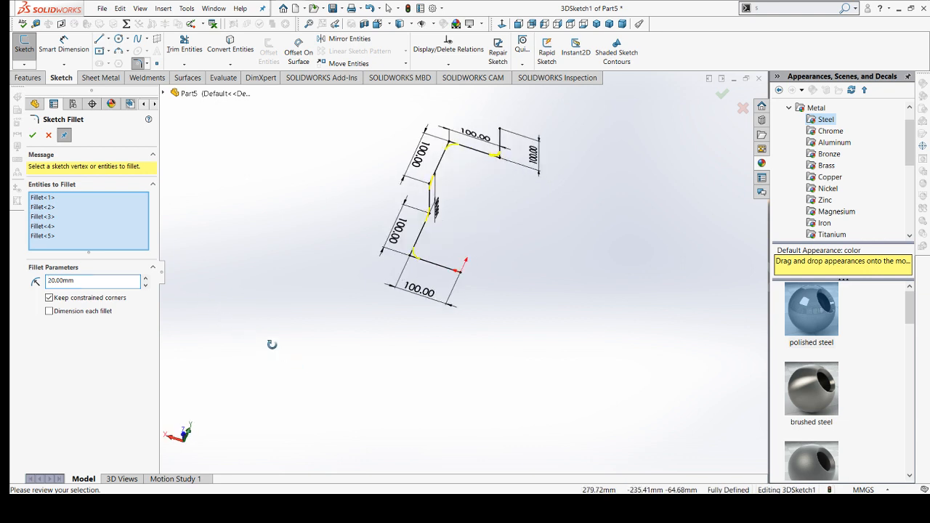
{"action": "left_click", "coordinate": [34, 136]}
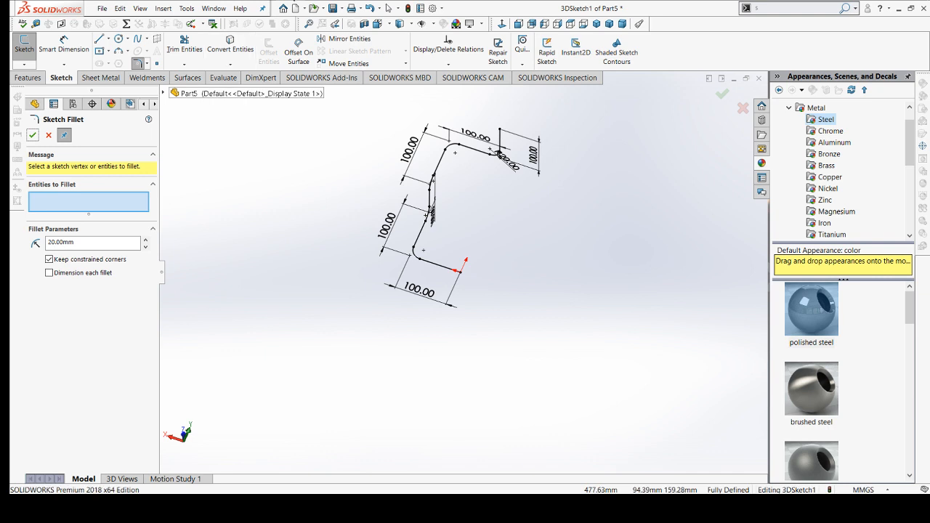
- Inspect the finished bent pipe in Part4 for comparison and return to the path sketch in Part5
{"action": "left_click", "coordinate": [225, 44]}
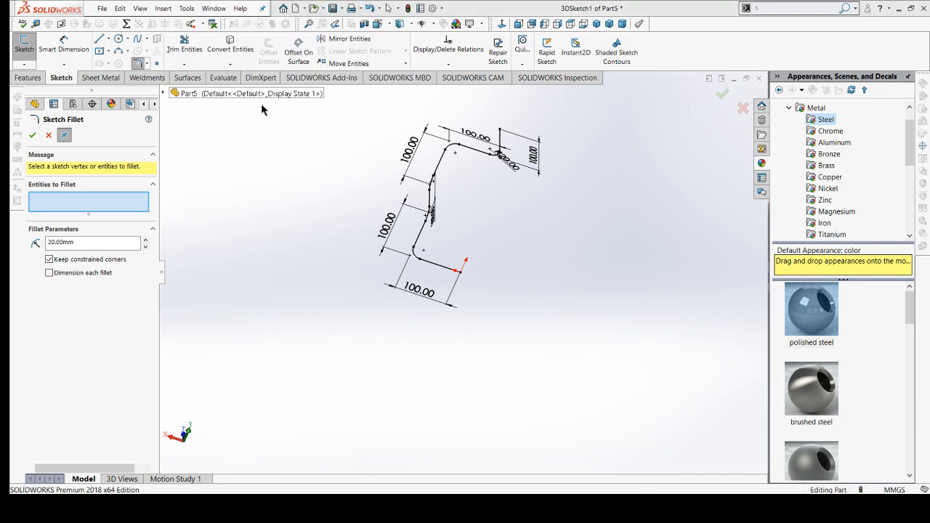
{"action": "middle_click_drag", "start_coordinate": [442, 235], "coordinate": [428, 260]}
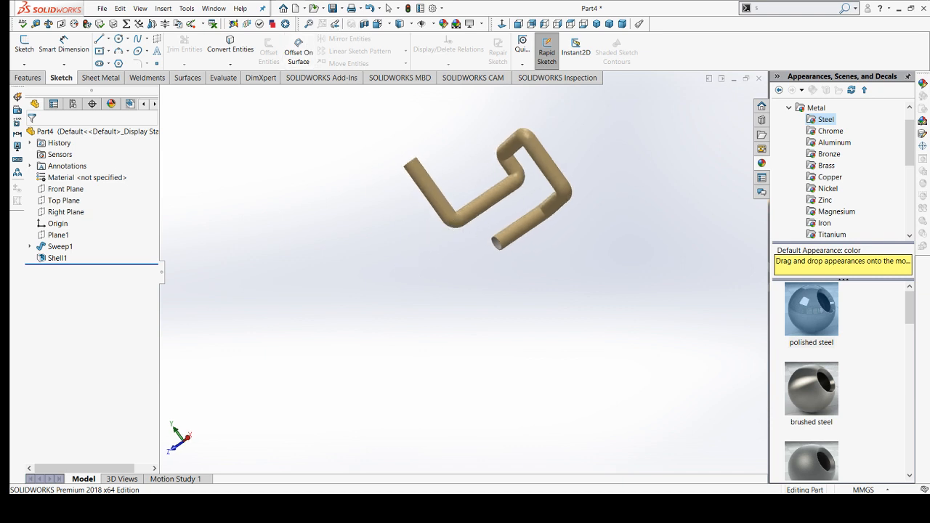
{"action": "left_click", "coordinate": [358, 67]}
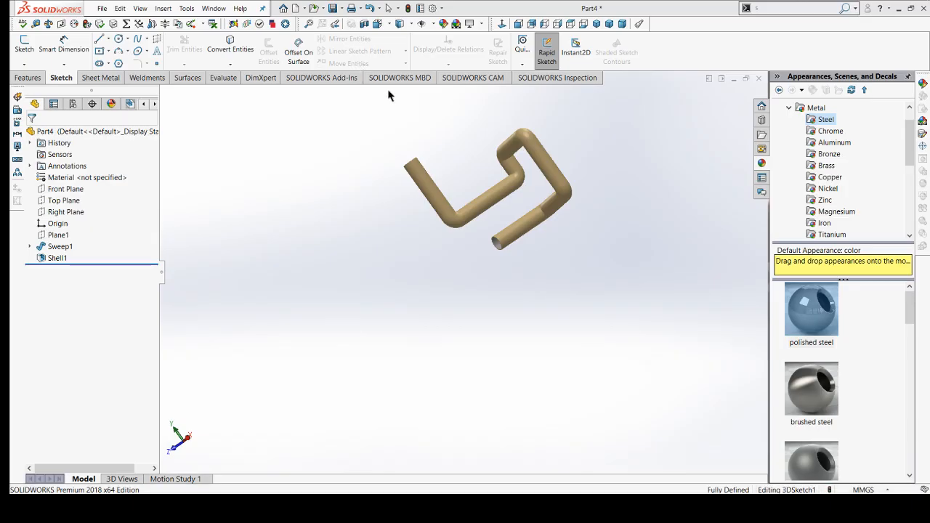
{"action": "middle_click_drag", "start_coordinate": [362, 201], "coordinate": [314, 192]}
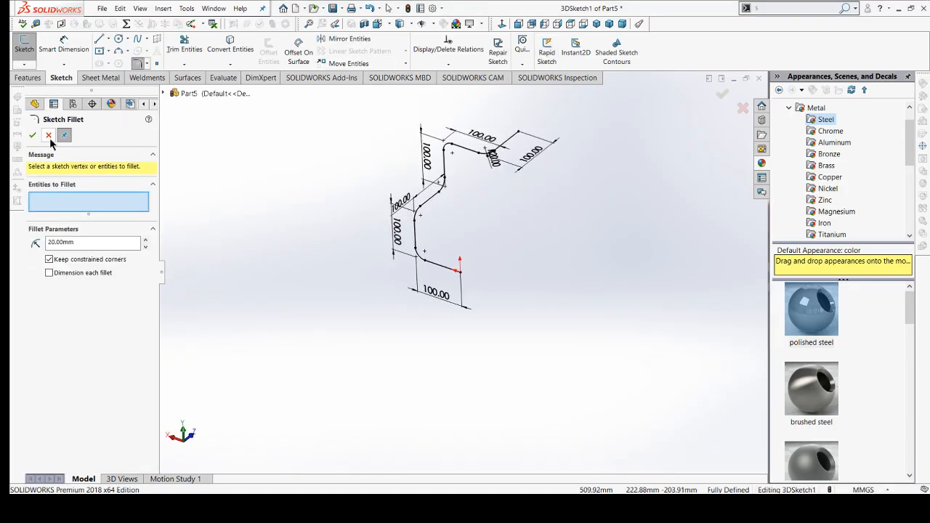
- Exit the 3D sketch and create a reference plane parallel to the Right Plane, coincident with the path's endpoint at the origin
{"action": "left_click", "coordinate": [48, 135]}
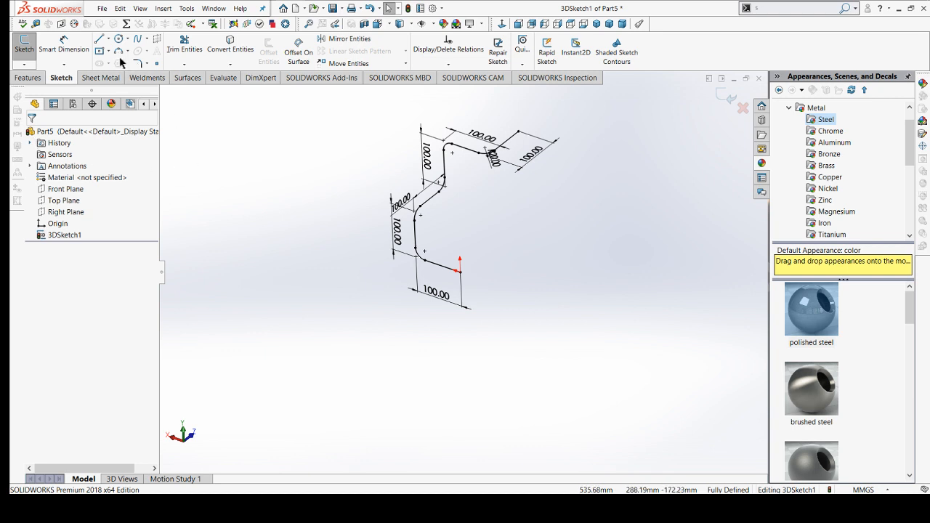
{"action": "left_click", "coordinate": [721, 95]}
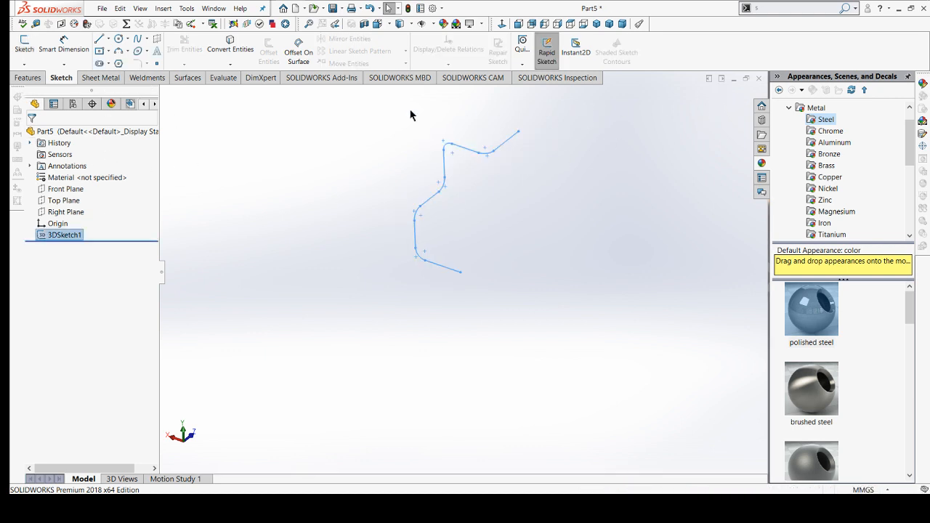
{"action": "left_click", "coordinate": [24, 78]}
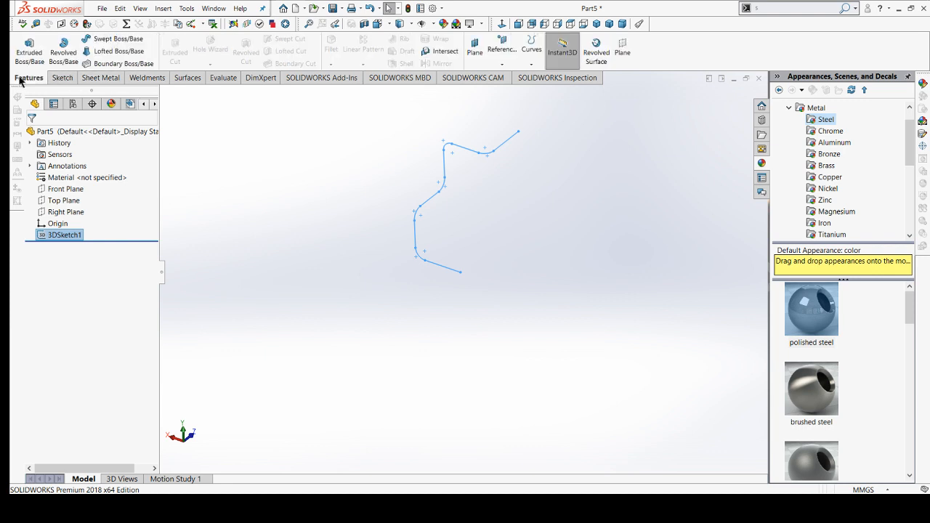
{"action": "left_click", "coordinate": [474, 48]}
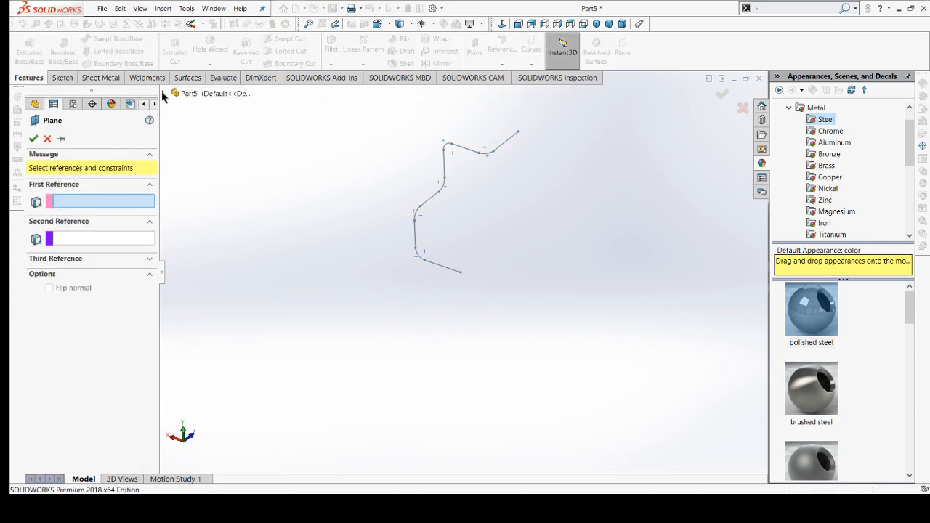
{"action": "left_click", "coordinate": [164, 93]}
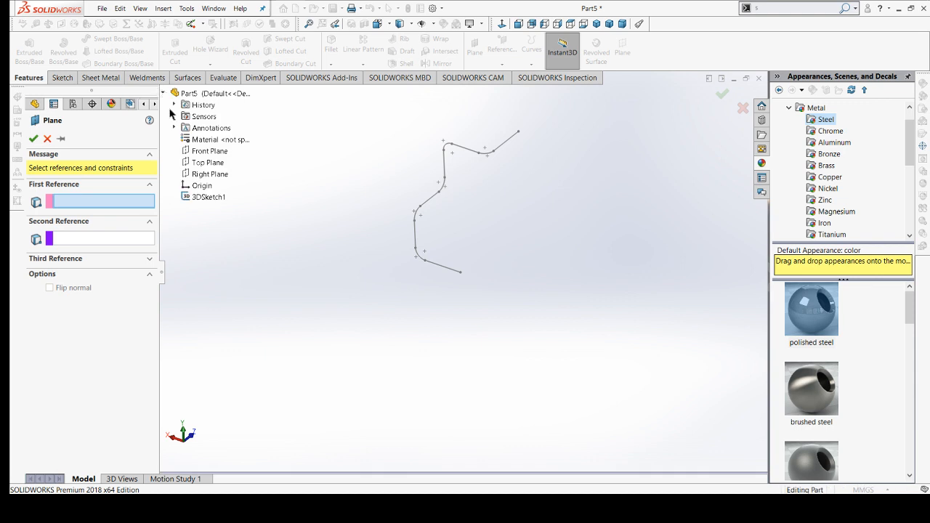
{"action": "left_click", "coordinate": [205, 175]}
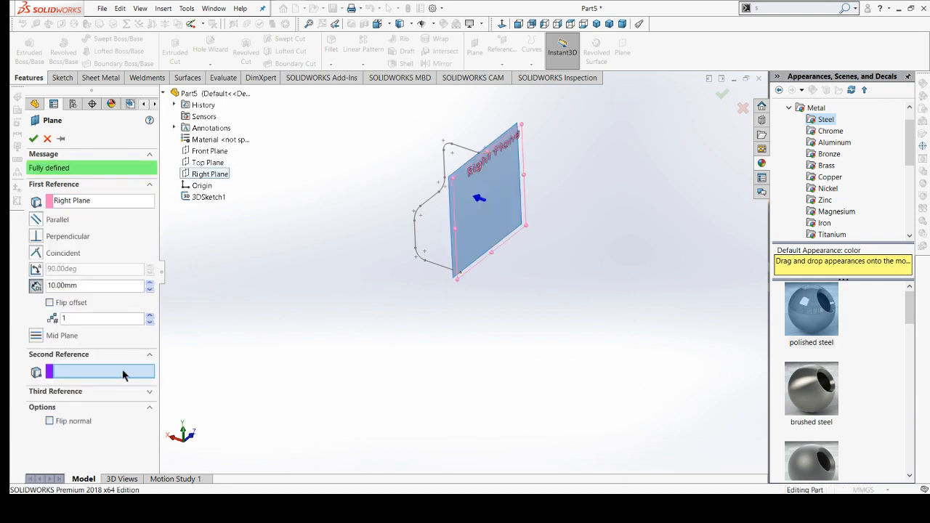
{"action": "left_click", "coordinate": [460, 273]}
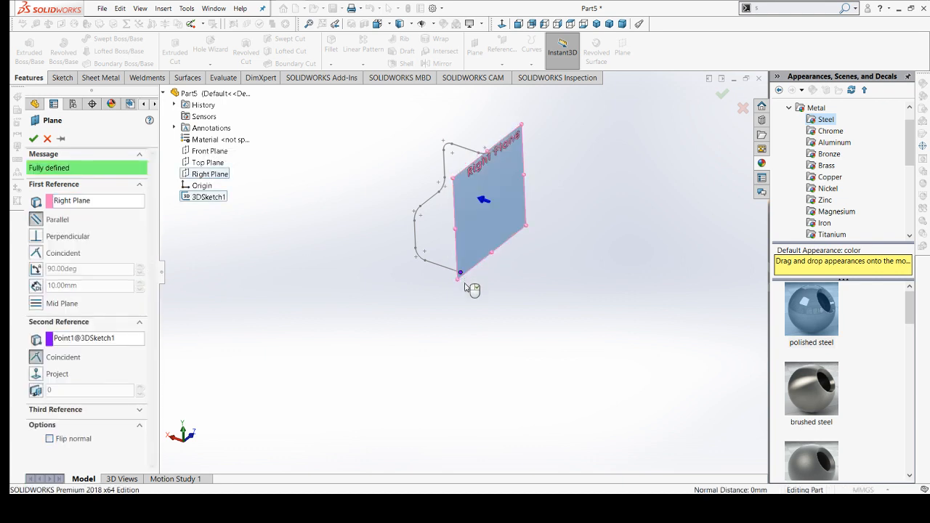
{"action": "left_click", "coordinate": [33, 138]}
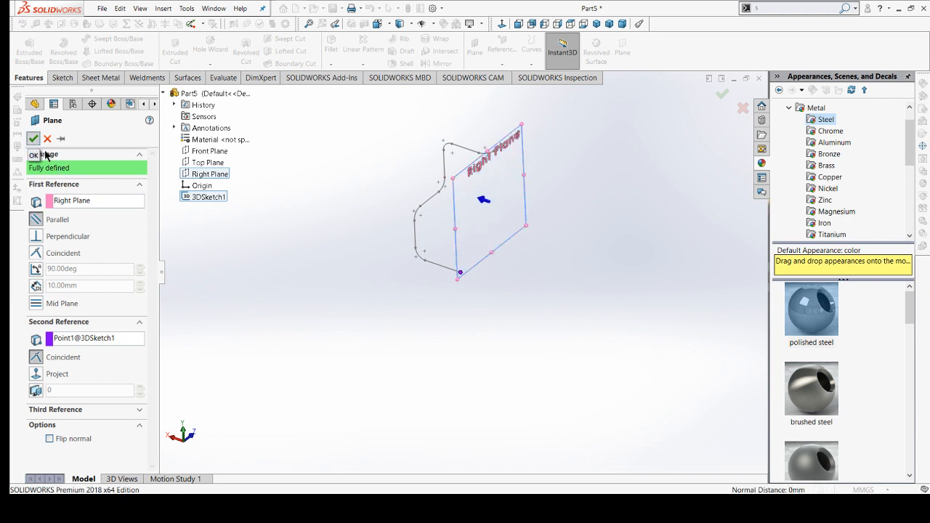
- Start a sketch on the new reference plane and draw a circle about 22 mm in diameter centred on the path's endpoint at the origin
{"action": "mouse_move", "coordinate": [321, 306]}
{"action": "middle_mouse_down"}
{"action": "mouse_move", "coordinate": [277, 244]}
{"action": "mouse_move", "coordinate": [176, 268]}
{"action": "middle_mouse_up"}
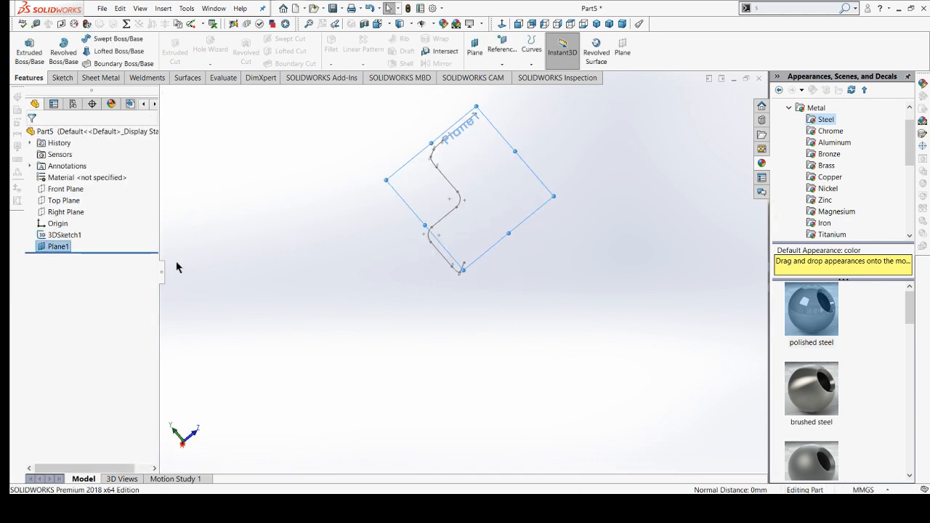
{"action": "left_click", "coordinate": [61, 248]}
{"action": "left_click", "coordinate": [62, 247]}
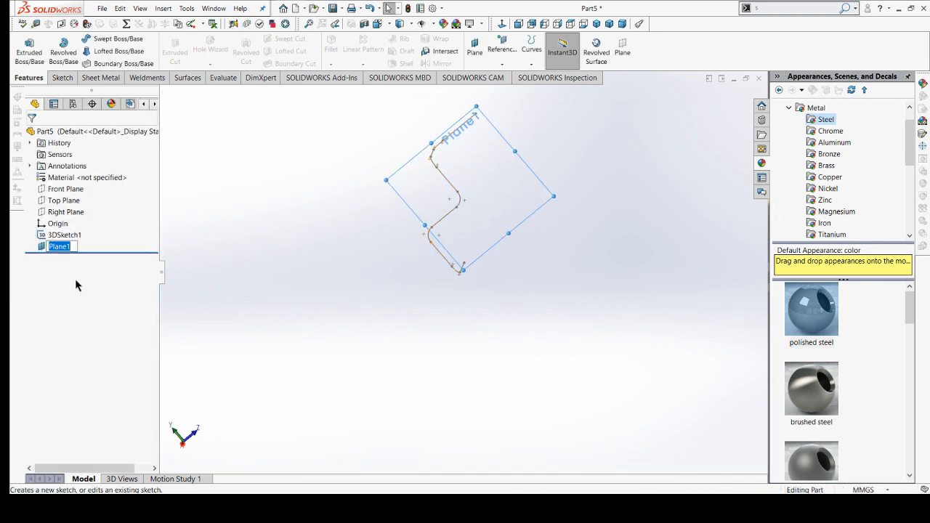
{"action": "left_click", "coordinate": [41, 248]}
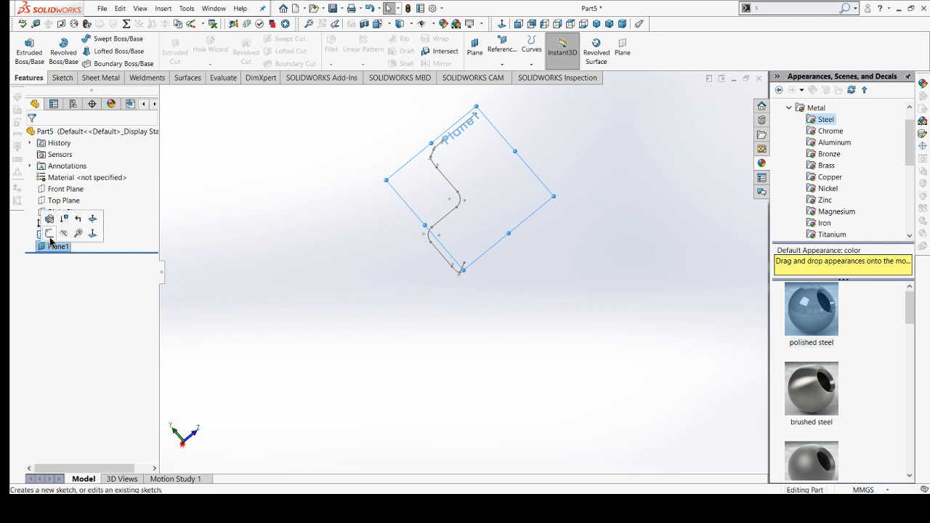
{"action": "left_click", "coordinate": [49, 234]}
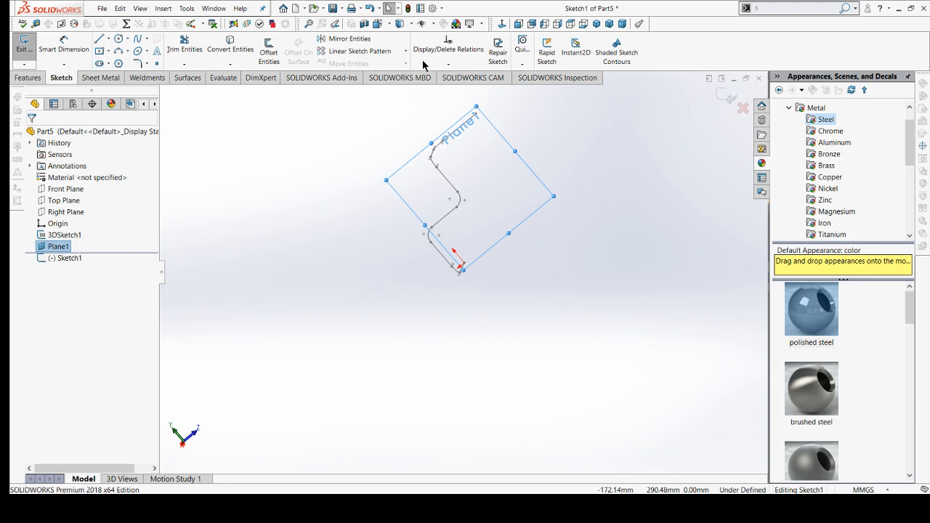
{"action": "left_click", "coordinate": [502, 24]}
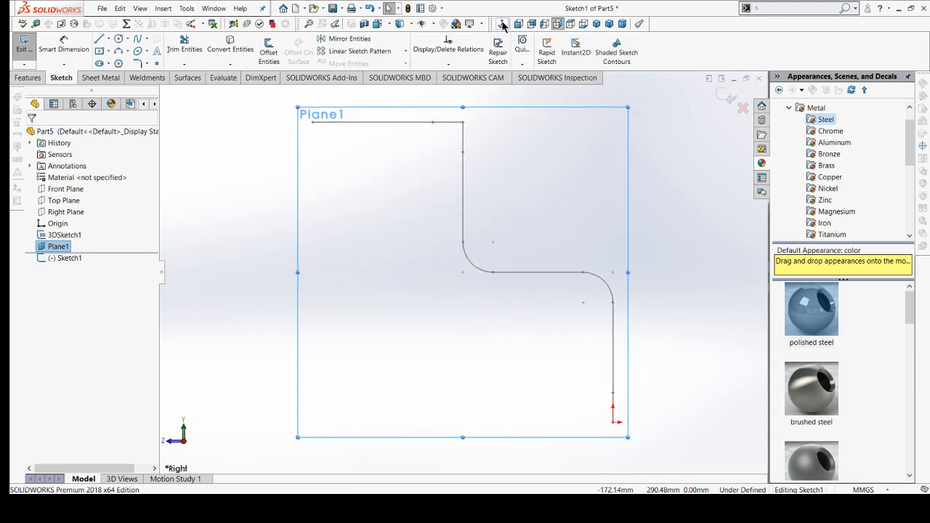
{"action": "left_click", "coordinate": [502, 24]}
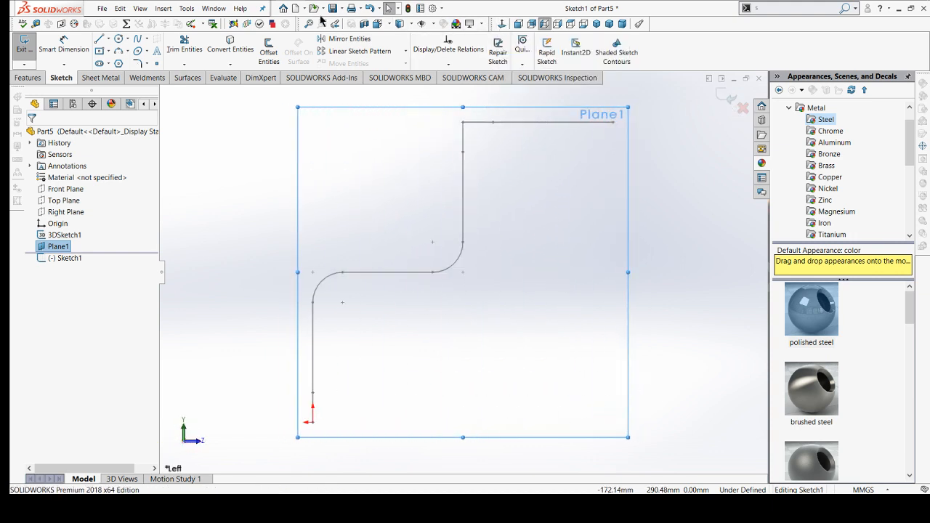
{"action": "left_click", "coordinate": [120, 40]}
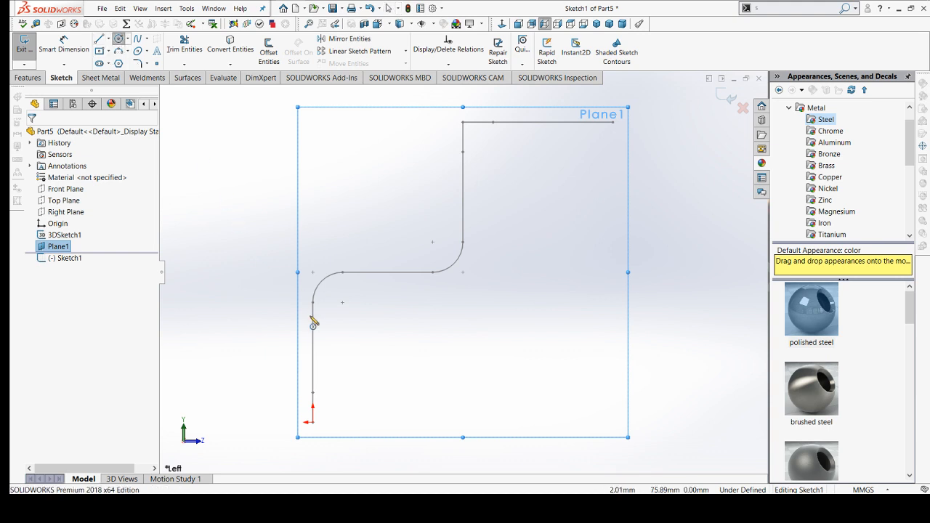
{"action": "left_click", "coordinate": [312, 422]}
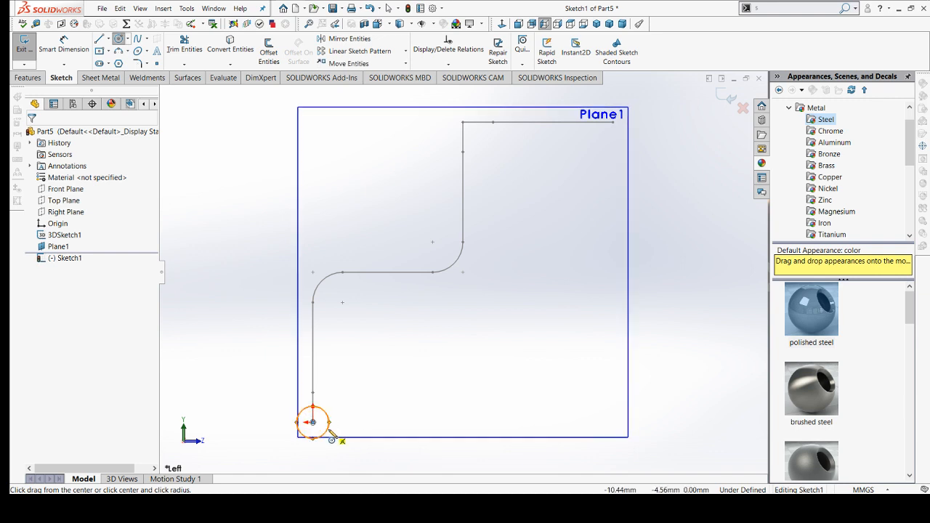
{"action": "left_click", "coordinate": [329, 431]}
- Dimension the profile circle's diameter to 20 mm
{"action": "left_click", "coordinate": [63, 45]}
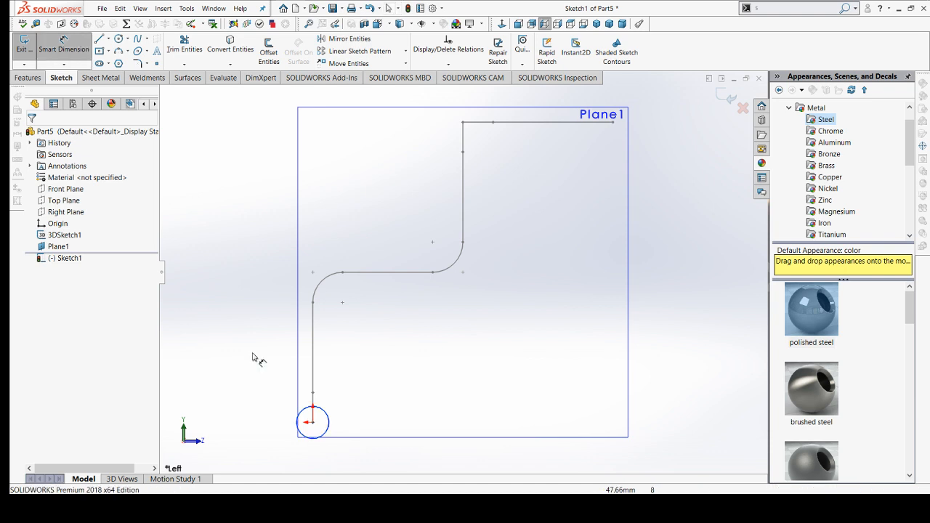
{"action": "left_click", "coordinate": [331, 420]}
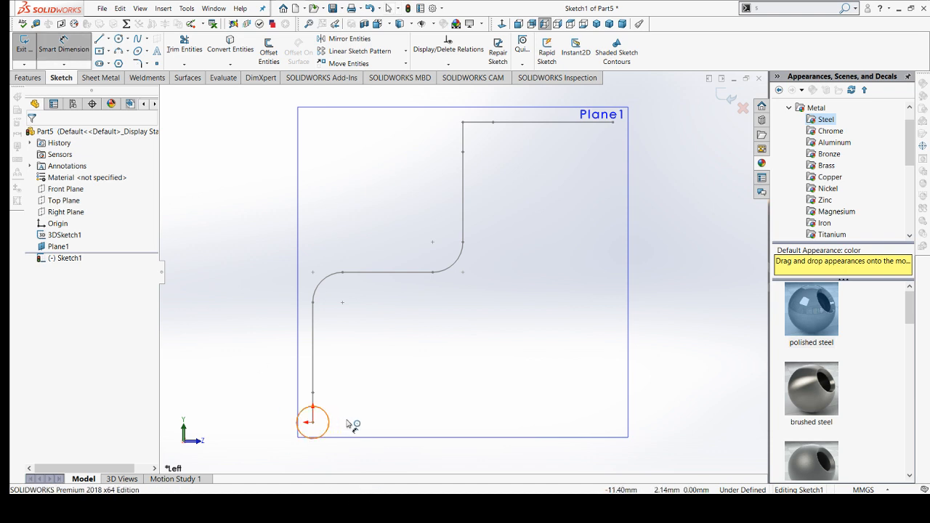
{"action": "left_click", "coordinate": [379, 428]}
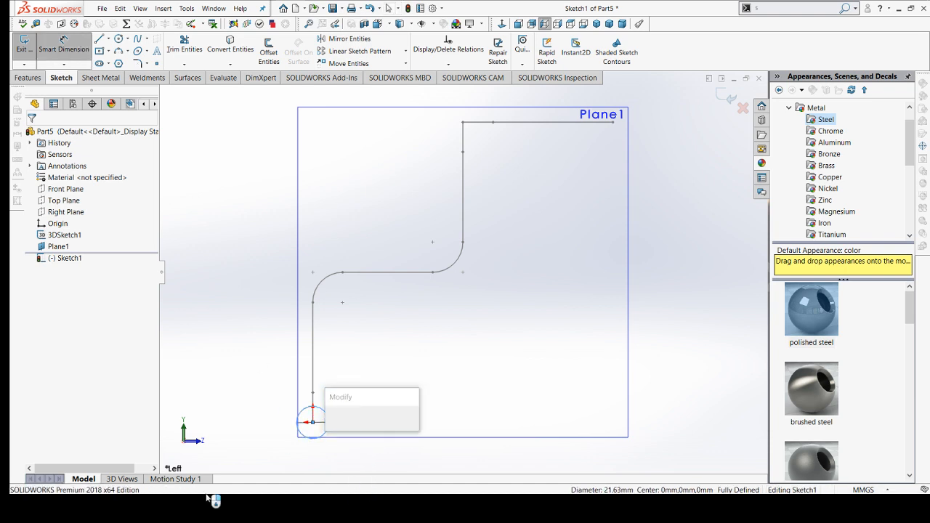
{"action": "type", "text": "20"}
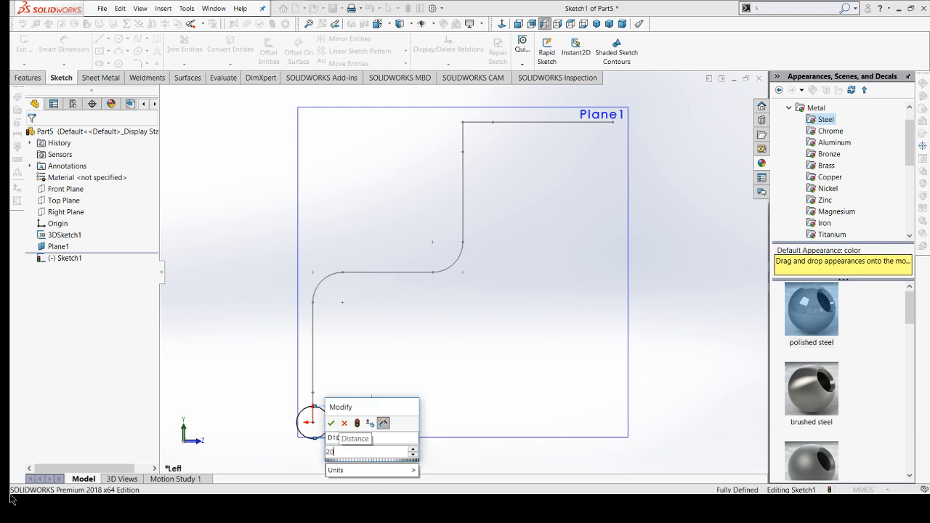
{"action": "key", "text": "Return"}
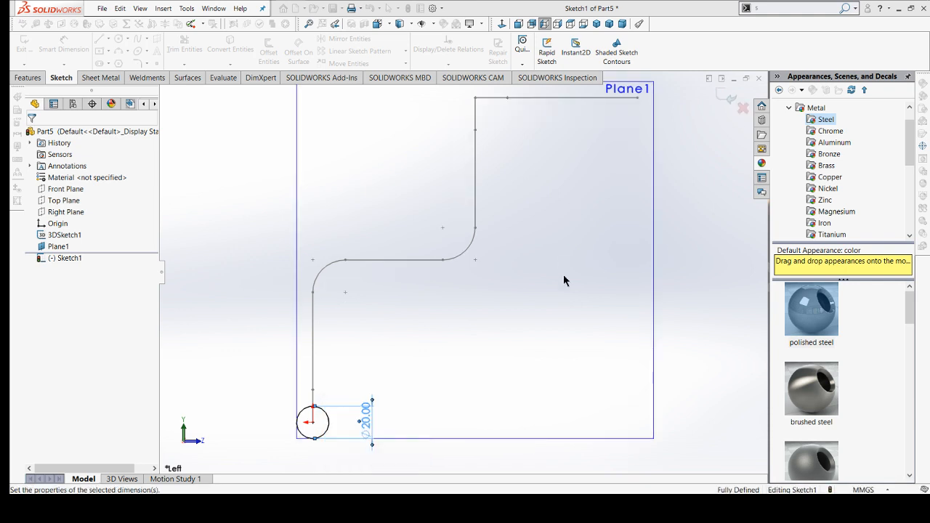
{"action": "mouse_move", "coordinate": [657, 339]}
{"action": "middle_mouse_down"}
{"action": "mouse_move", "coordinate": [661, 276]}
{"action": "mouse_move", "coordinate": [632, 317]}
{"action": "mouse_move", "coordinate": [650, 403]}
{"action": "mouse_move", "coordinate": [664, 366]}
{"action": "mouse_move", "coordinate": [630, 274]}
{"action": "mouse_move", "coordinate": [637, 322]}
{"action": "mouse_move", "coordinate": [668, 364]}
{"action": "mouse_move", "coordinate": [675, 361]}
{"action": "mouse_move", "coordinate": [633, 326]}
{"action": "mouse_move", "coordinate": [674, 333]}
{"action": "middle_mouse_up"}
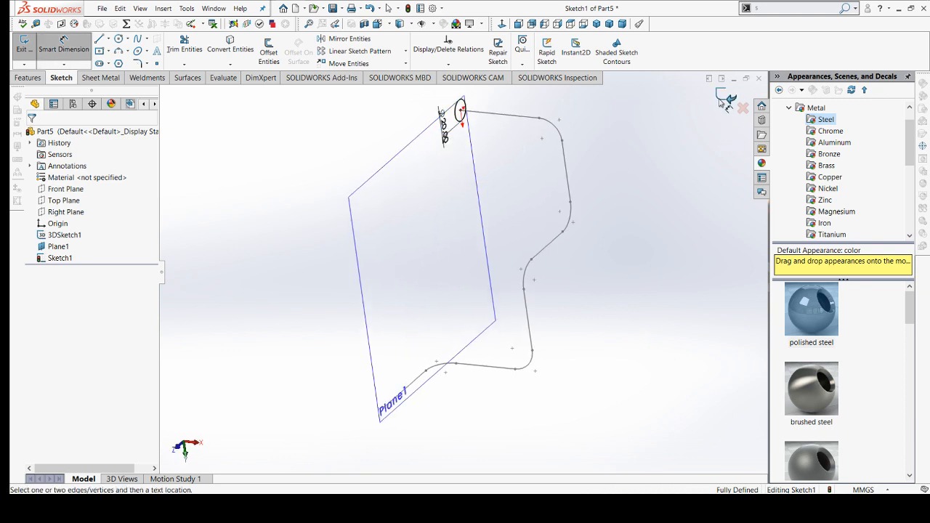
- Exit the profile sketch and hide the reference plane
{"action": "left_click", "coordinate": [727, 101]}
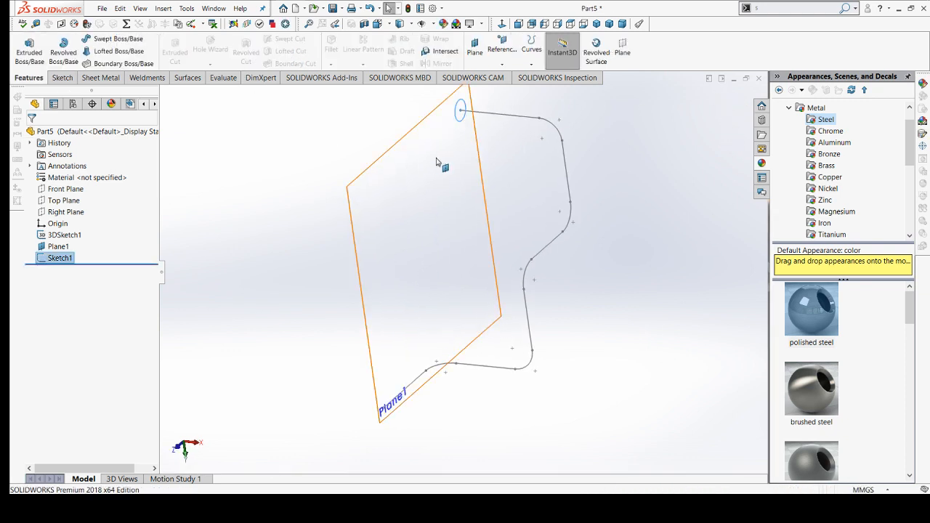
{"action": "right_click", "coordinate": [483, 185]}
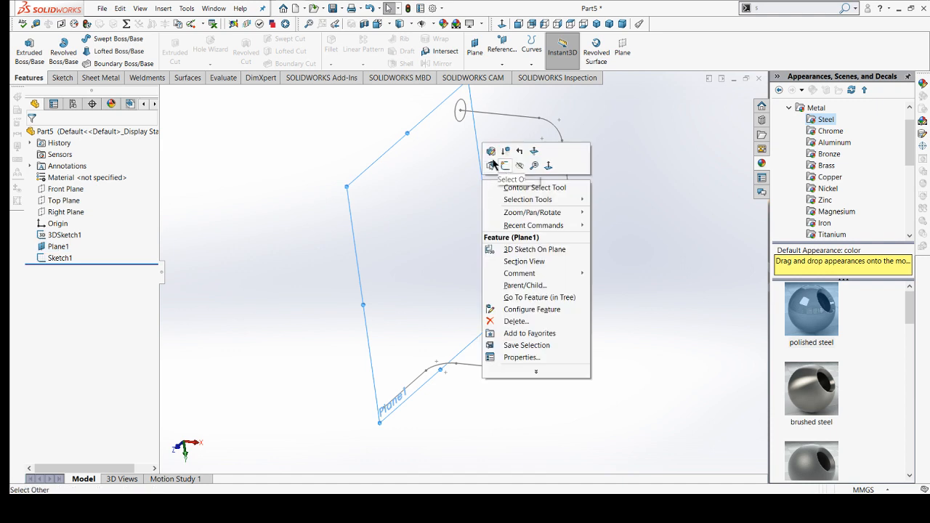
{"action": "left_click", "coordinate": [518, 165]}
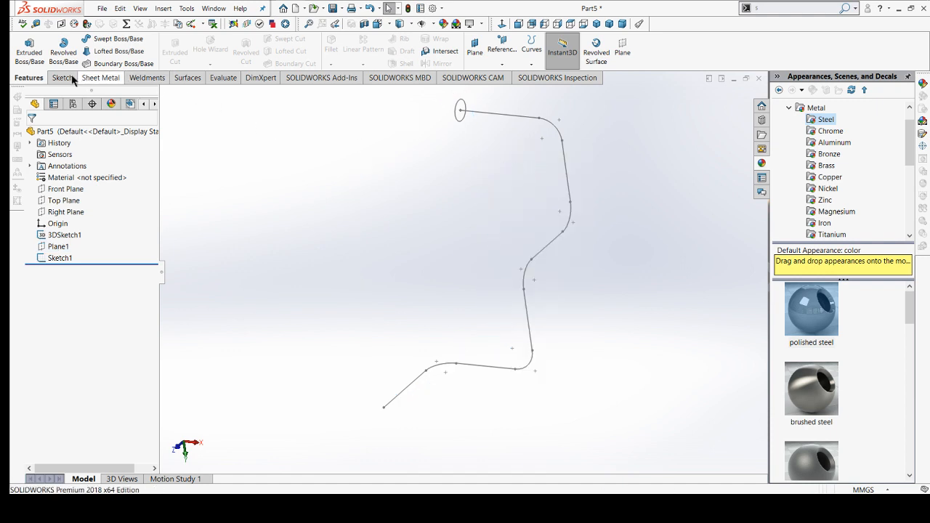
- Create a Swept Boss/Base using the circle sketch as the profile and the 3D sketch as the path
{"action": "left_click", "coordinate": [94, 42]}
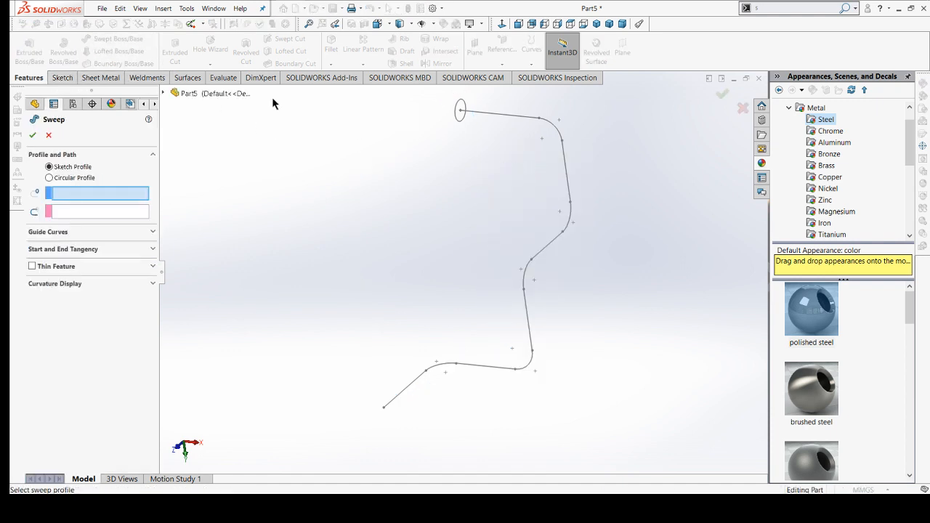
{"action": "left_click", "coordinate": [463, 123]}
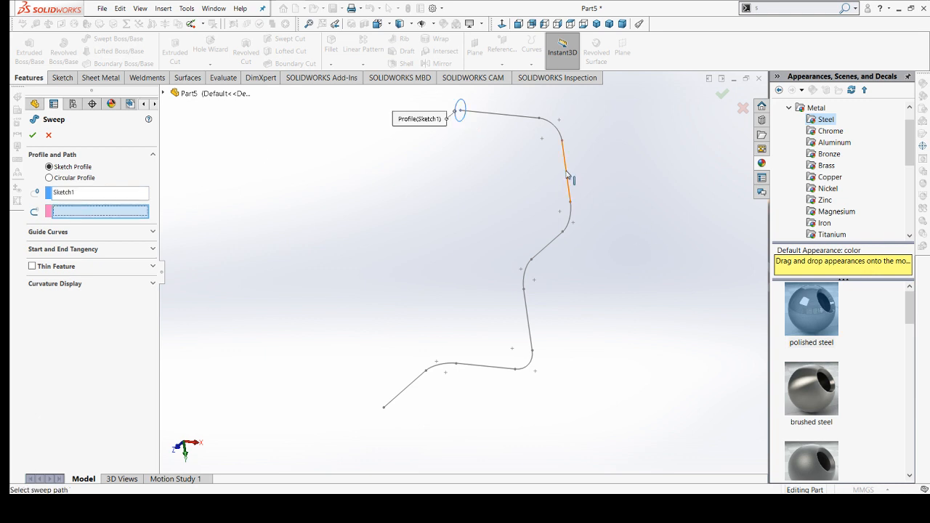
{"action": "left_click", "coordinate": [567, 175]}
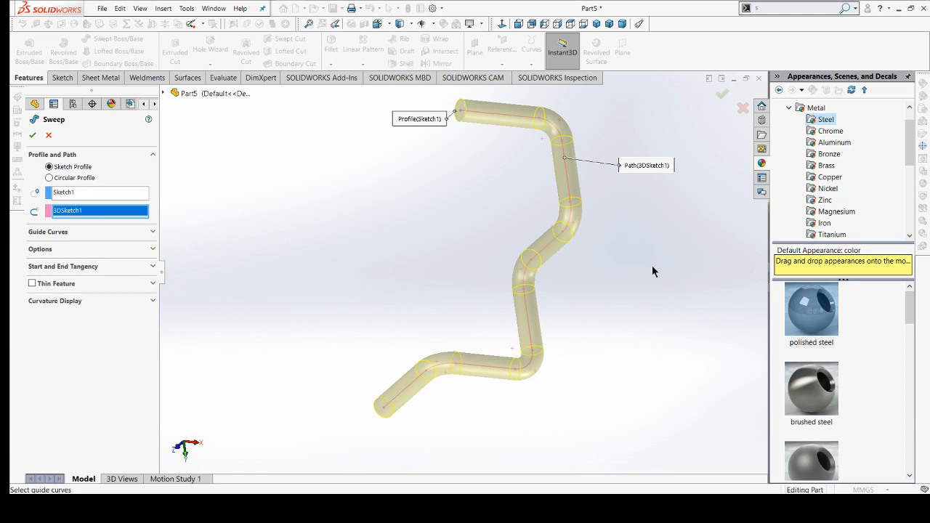
{"action": "middle_click_drag", "start_coordinate": [653, 271], "coordinate": [722, 359]}
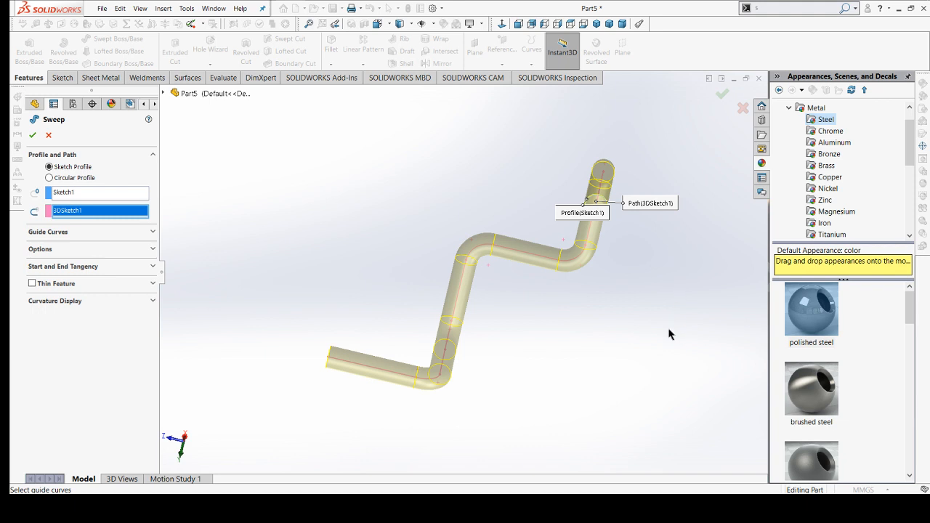
{"action": "middle_click_drag", "start_coordinate": [669, 332], "coordinate": [621, 330]}
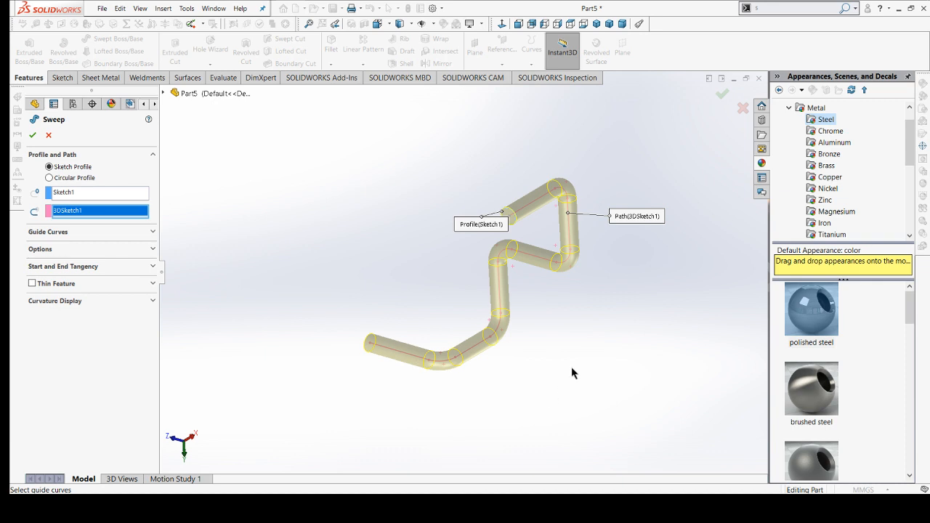
{"action": "middle_click_drag", "start_coordinate": [572, 368], "coordinate": [637, 362]}
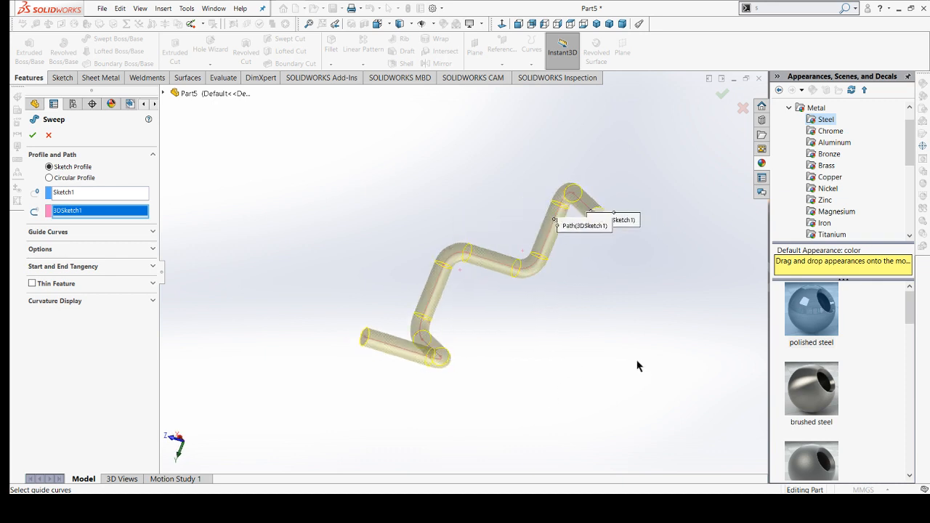
{"action": "left_click", "coordinate": [33, 137]}
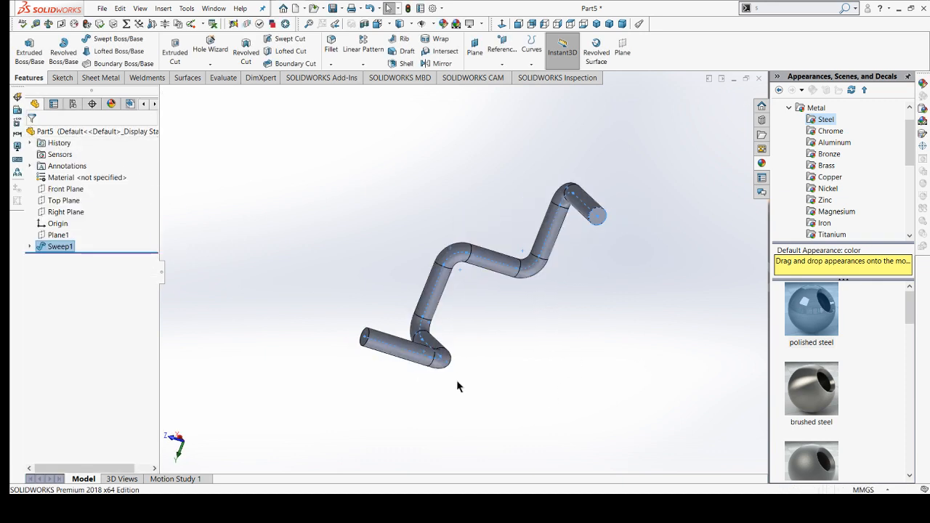
- Change the display style to shaded without edges and inspect the swept pipe from several sides
{"action": "left_click", "coordinate": [593, 362]}
{"action": "middle_click_drag", "start_coordinate": [642, 288], "coordinate": [541, 327]}
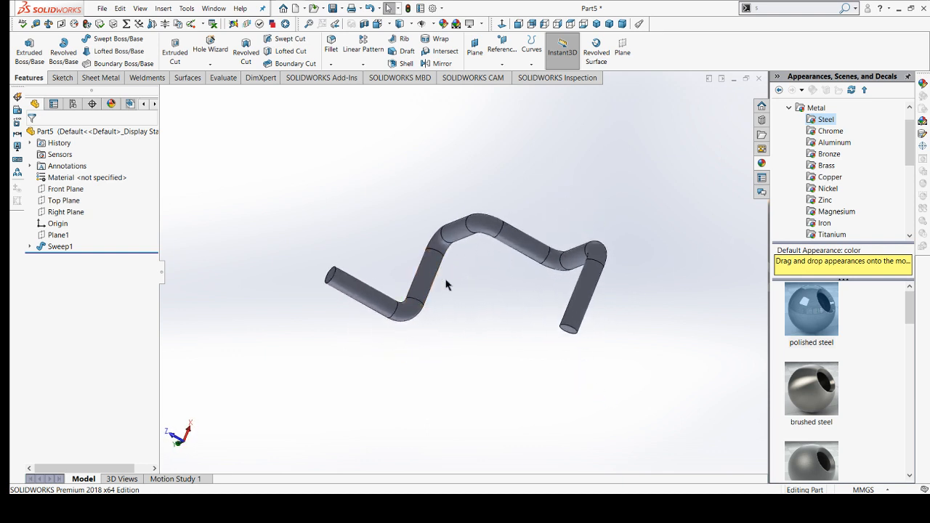
{"action": "left_click", "coordinate": [405, 28]}
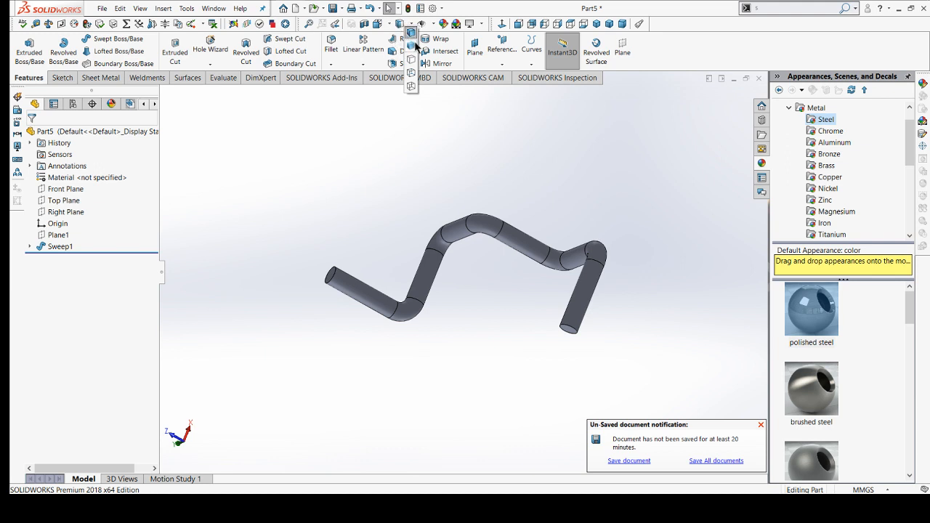
{"action": "left_click", "coordinate": [413, 45]}
{"action": "mouse_move", "coordinate": [380, 158]}
{"action": "middle_mouse_down"}
{"action": "mouse_move", "coordinate": [436, 303]}
{"action": "mouse_move", "coordinate": [553, 343]}
{"action": "mouse_move", "coordinate": [676, 255]}
{"action": "mouse_move", "coordinate": [536, 214]}
{"action": "mouse_move", "coordinate": [453, 253]}
{"action": "mouse_move", "coordinate": [389, 269]}
{"action": "middle_mouse_up"}
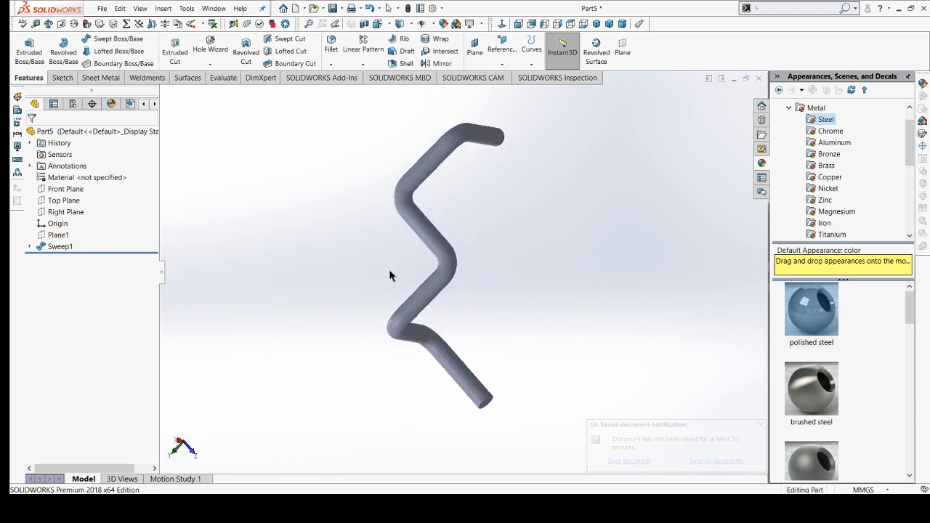
{"action": "middle_click_drag", "start_coordinate": [689, 270], "coordinate": [385, 226]}
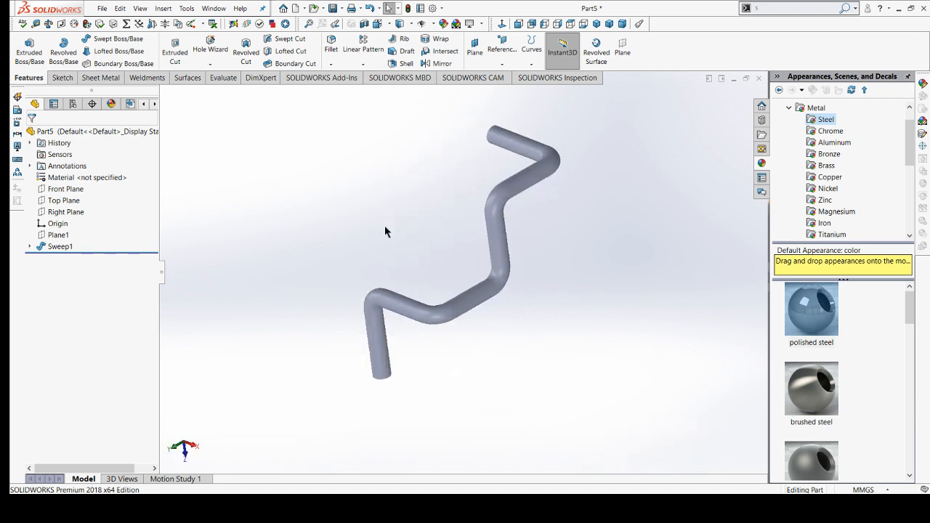
{"action": "middle_click_drag", "start_coordinate": [334, 373], "coordinate": [314, 191]}
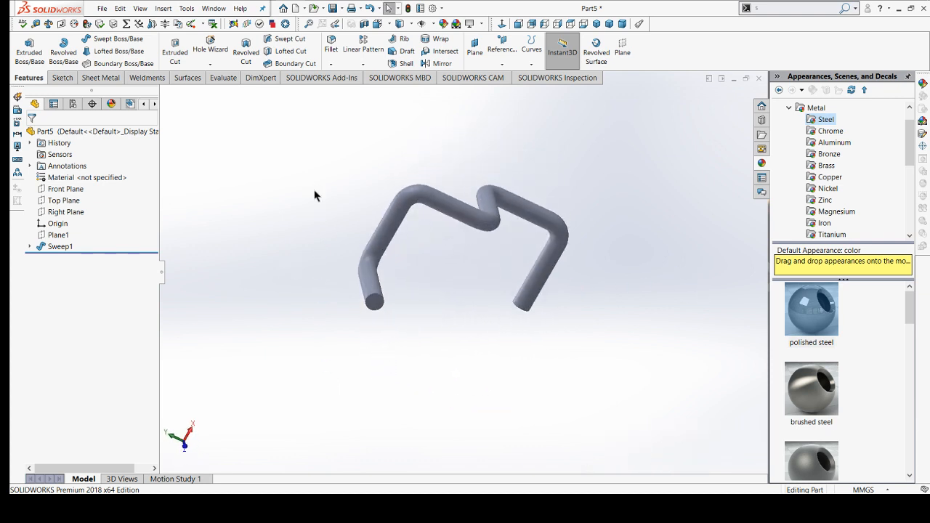
{"action": "middle_click_drag", "start_coordinate": [318, 325], "coordinate": [318, 303]}
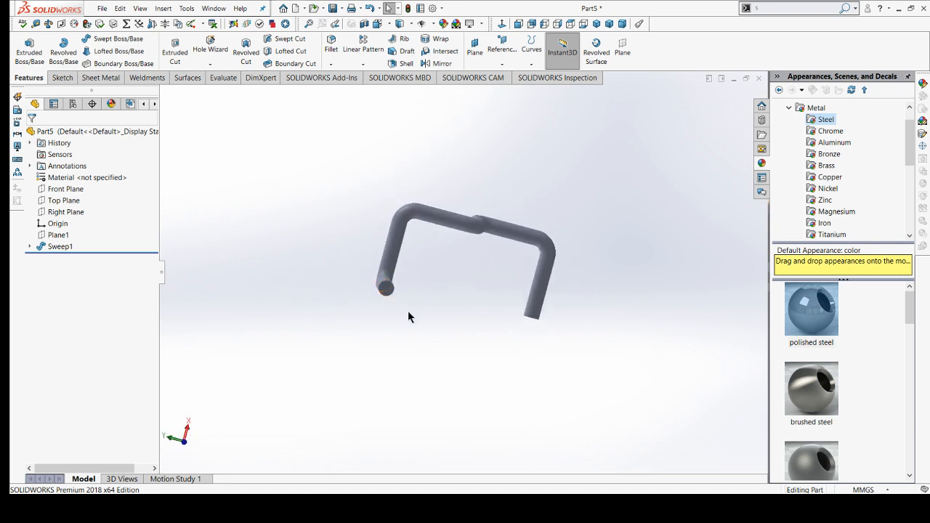
- Start a Shell on the swept pipe with both circular end faces selected for removal
{"action": "left_click", "coordinate": [393, 293]}
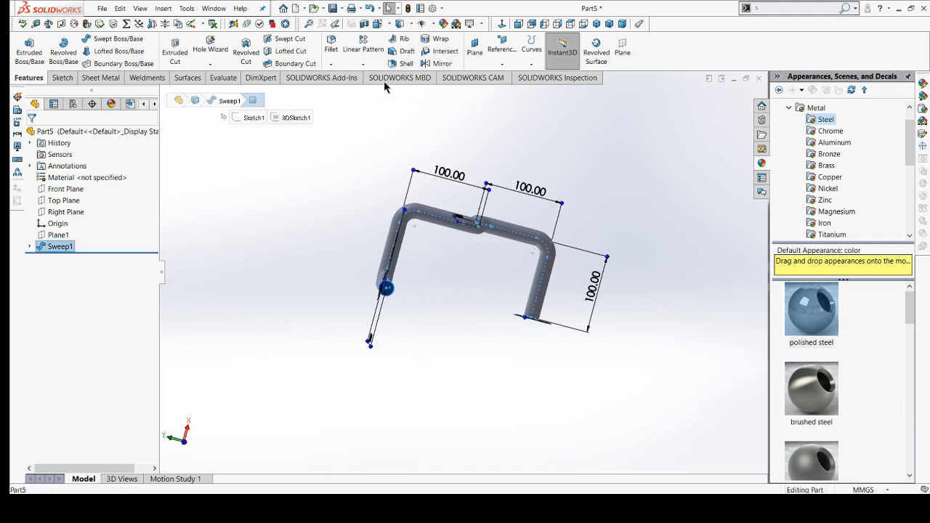
{"action": "left_click", "coordinate": [404, 63]}
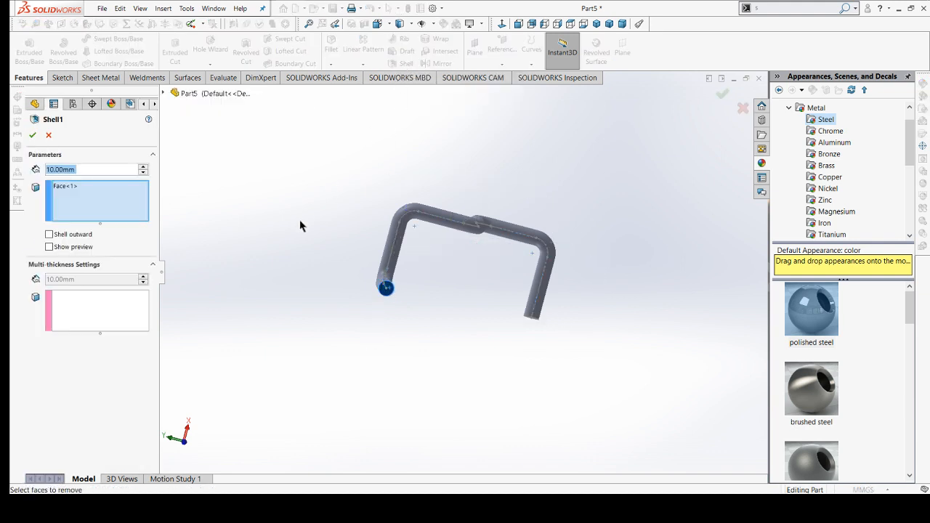
{"action": "middle_click_drag", "start_coordinate": [299, 226], "coordinate": [519, 313]}
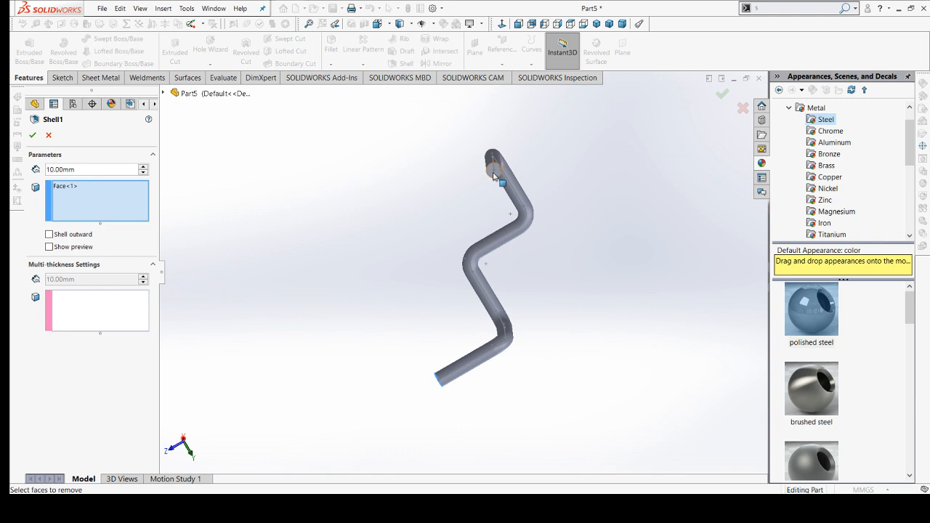
{"action": "left_click", "coordinate": [493, 174]}
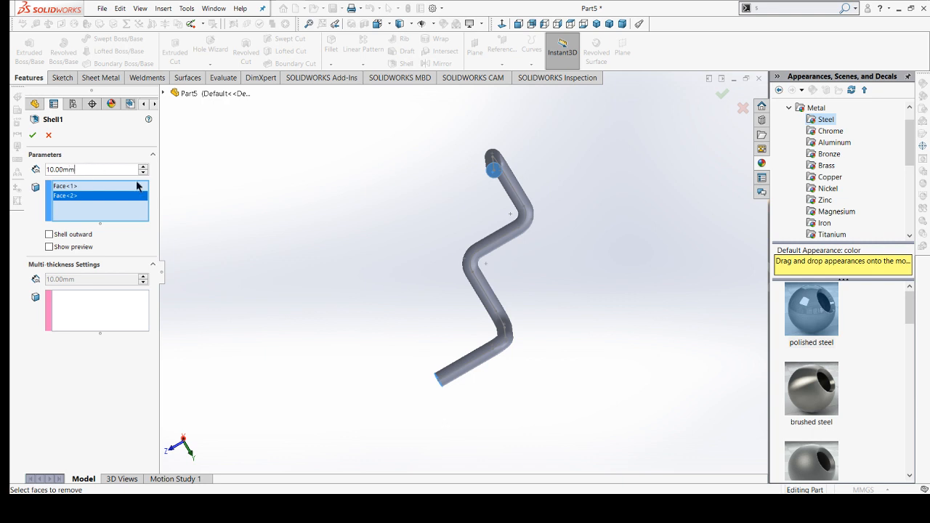
- Set the shell thickness to 1 mm, apply the shell and inspect the hollow pipe
{"action": "key", "text": "BackSpace"}
{"action": "key", "text": "BackSpace"}
{"action": "key", "text": "BackSpace"}
{"action": "key", "text": "BackSpace"}
{"action": "key", "text": "BackSpace"}
{"action": "key", "text": "BackSpace"}
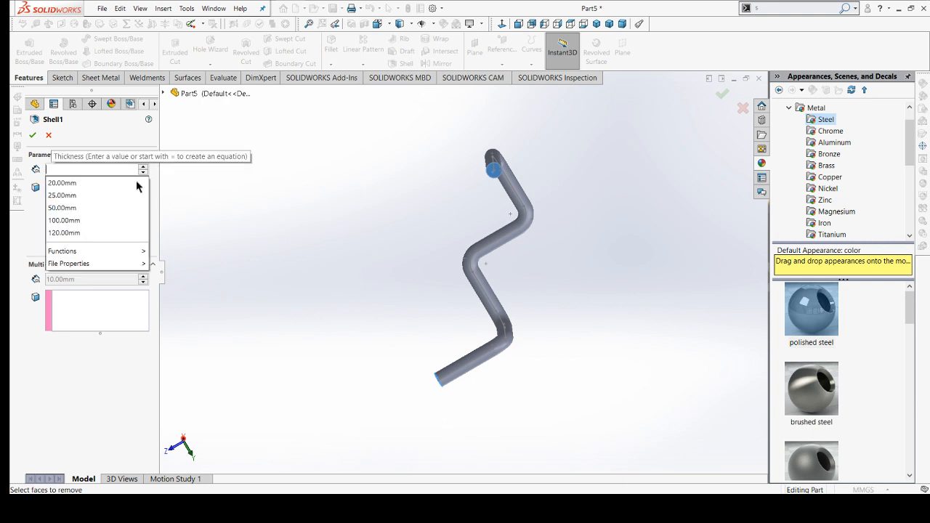
{"action": "type", "text": "1"}
{"action": "left_click", "coordinate": [33, 143]}
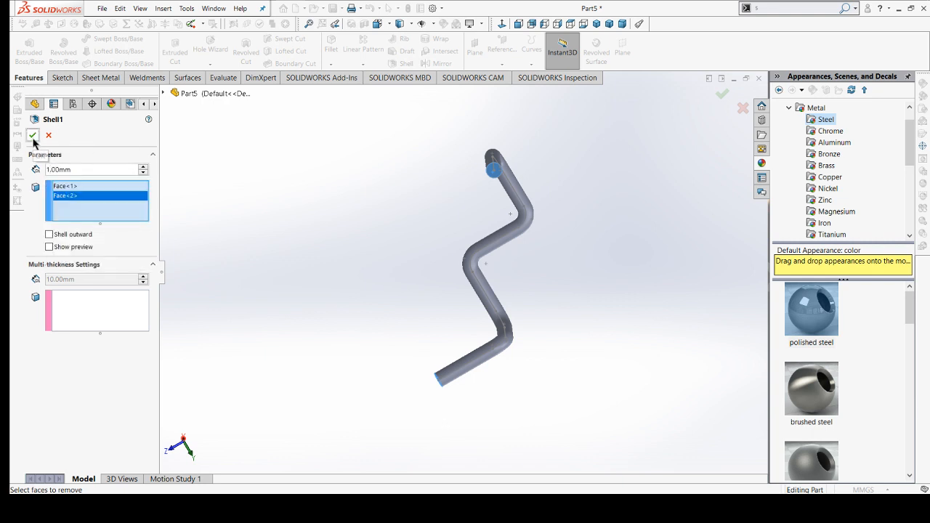
{"action": "left_click", "coordinate": [33, 138]}
{"action": "middle_click_drag", "start_coordinate": [274, 255], "coordinate": [360, 272]}
{"action": "scroll", "coordinate": [454, 378], "scroll_direction": "down", "scroll_amount": 5}
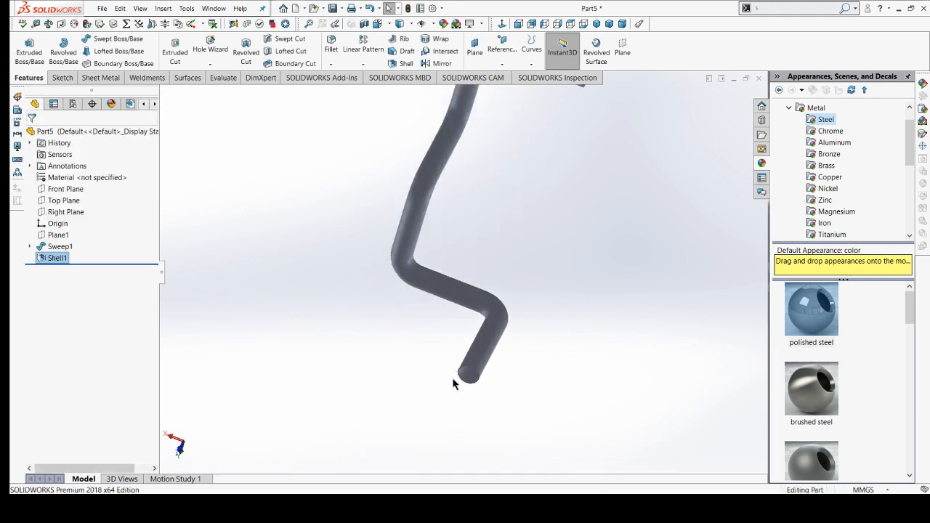
{"action": "middle_click_drag", "start_coordinate": [336, 350], "coordinate": [316, 306]}
{"action": "middle_click_drag", "start_coordinate": [322, 284], "coordinate": [643, 419]}
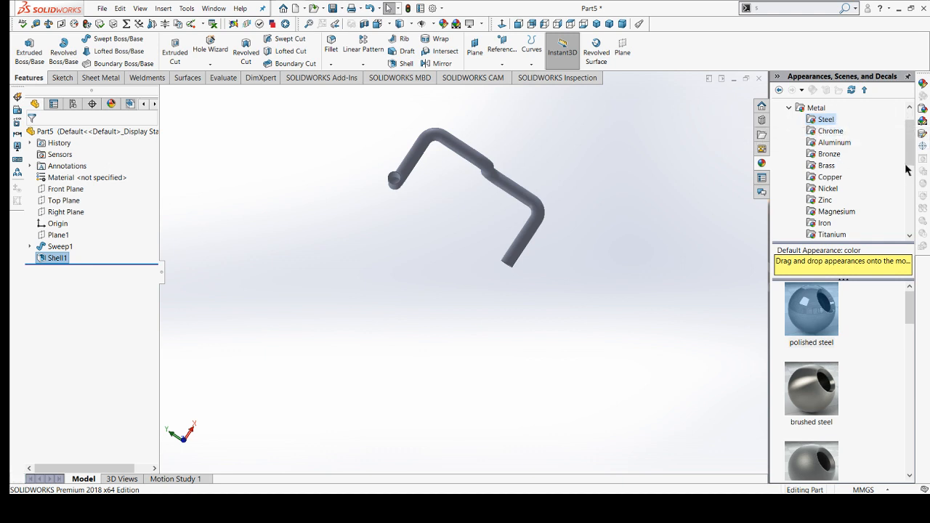
- Apply the polished steel appearance from the Steel metals library to the pipe part
{"action": "scroll", "coordinate": [849, 206], "scroll_direction": "down", "scroll_amount": 3}
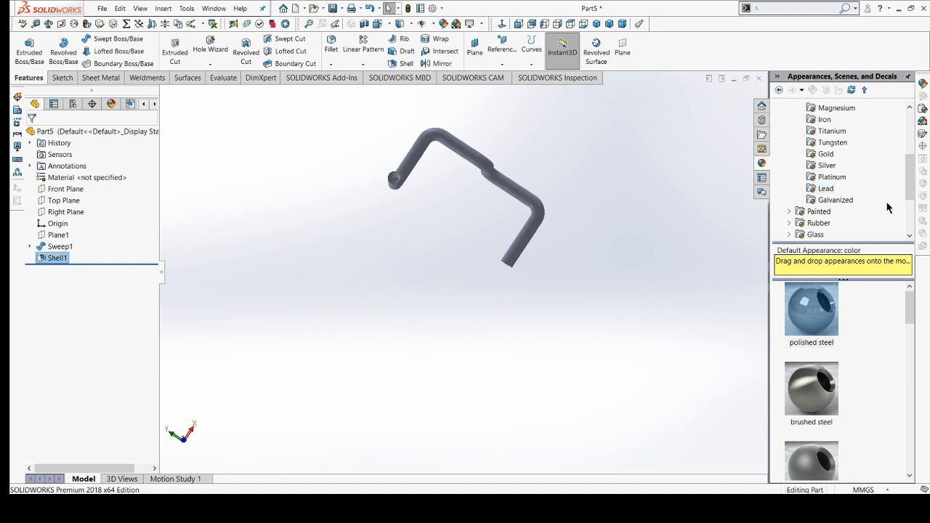
{"action": "scroll", "coordinate": [849, 193], "scroll_direction": "up", "scroll_amount": 1}
{"action": "scroll", "coordinate": [874, 134], "scroll_direction": "up", "scroll_amount": 2}
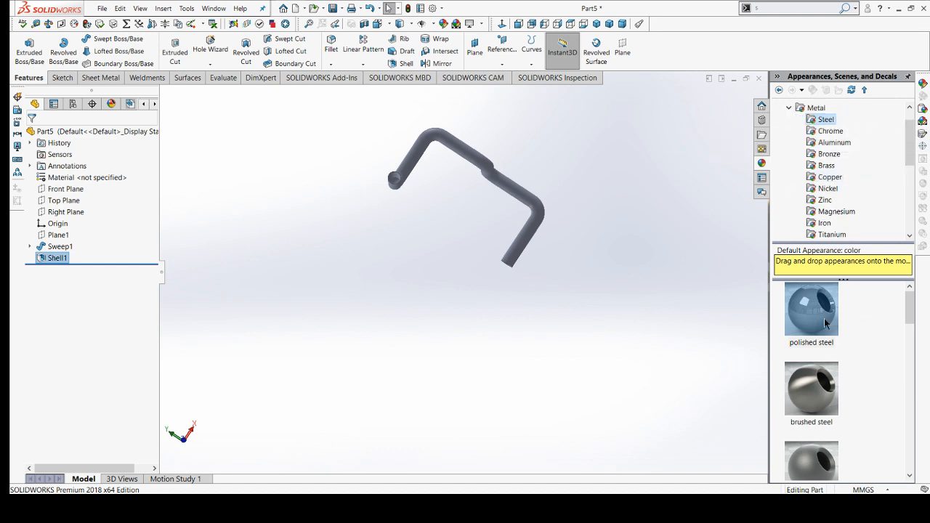
{"action": "scroll", "coordinate": [826, 372], "scroll_direction": "down", "scroll_amount": 5}
{"action": "mouse_move", "coordinate": [825, 372]}
{"action": "scroll", "coordinate": [826, 372], "scroll_direction": "up", "scroll_amount": 5}
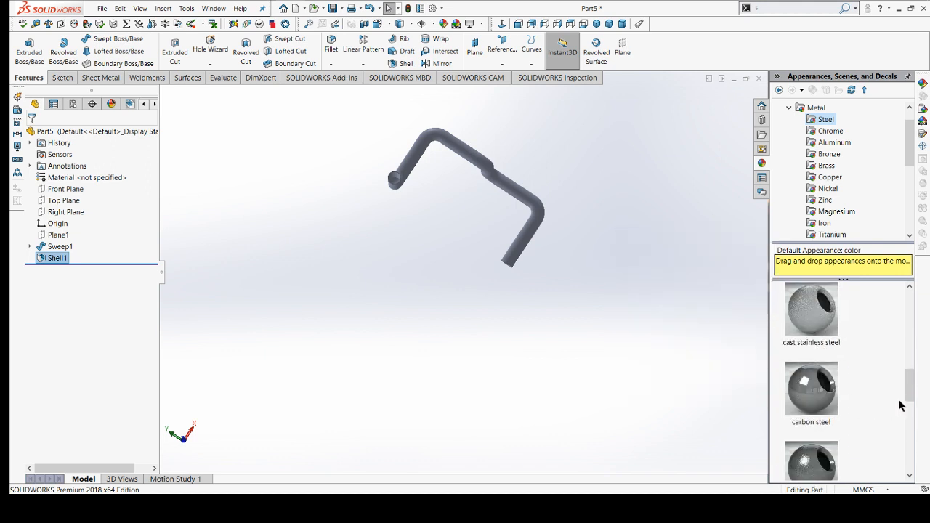
{"action": "left_click_drag", "start_coordinate": [812, 309], "coordinate": [631, 298]}
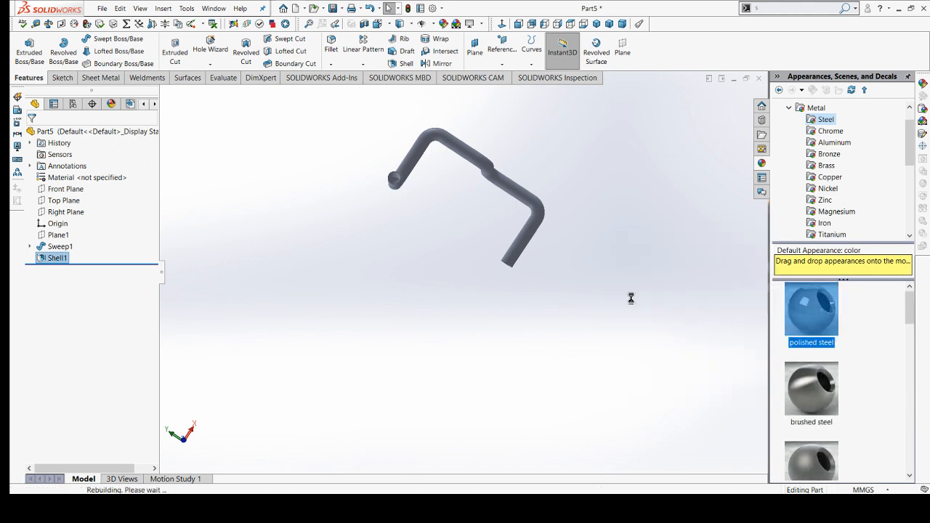
{"action": "middle_click_drag", "start_coordinate": [673, 269], "coordinate": [637, 353]}
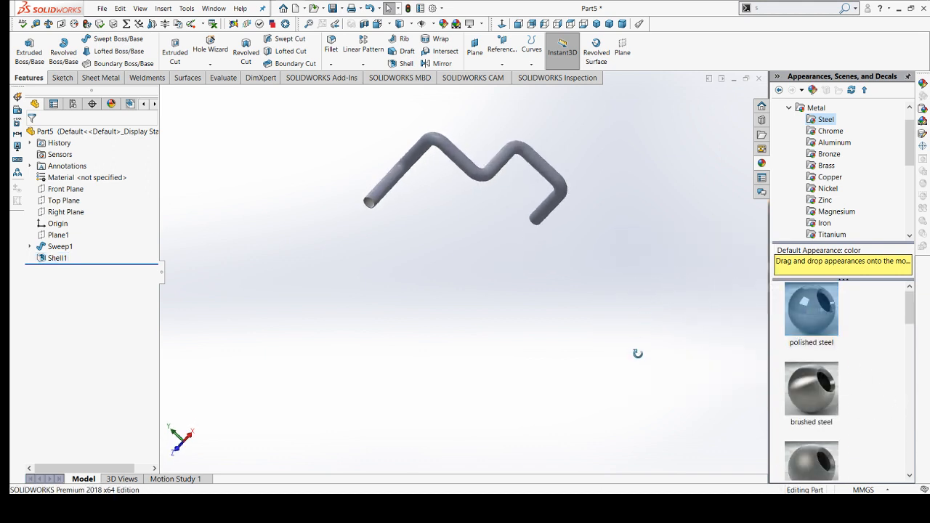
{"action": "left_click", "coordinate": [500, 163]}
{"action": "left_click", "coordinate": [590, 325]}
{"action": "left_click_drag", "start_coordinate": [818, 320], "coordinate": [643, 210]}
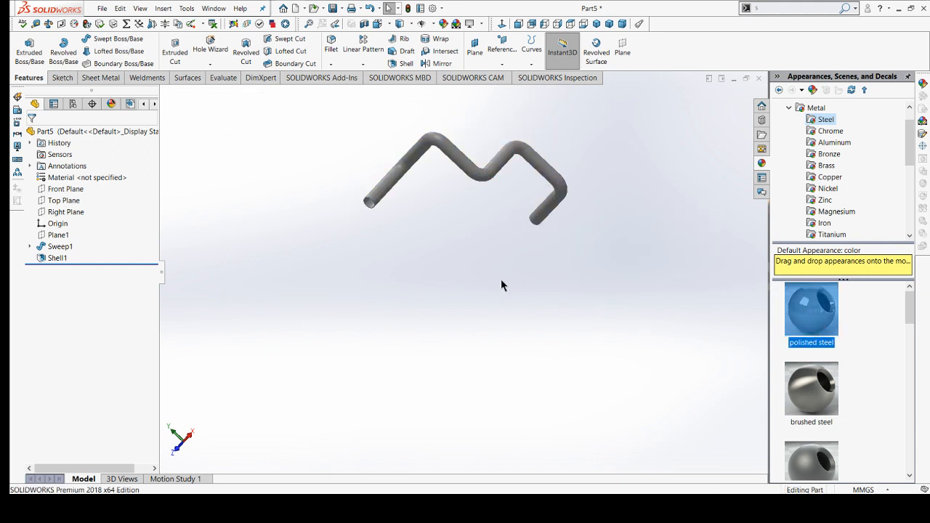
{"action": "middle_click_drag", "start_coordinate": [502, 284], "coordinate": [265, 247]}
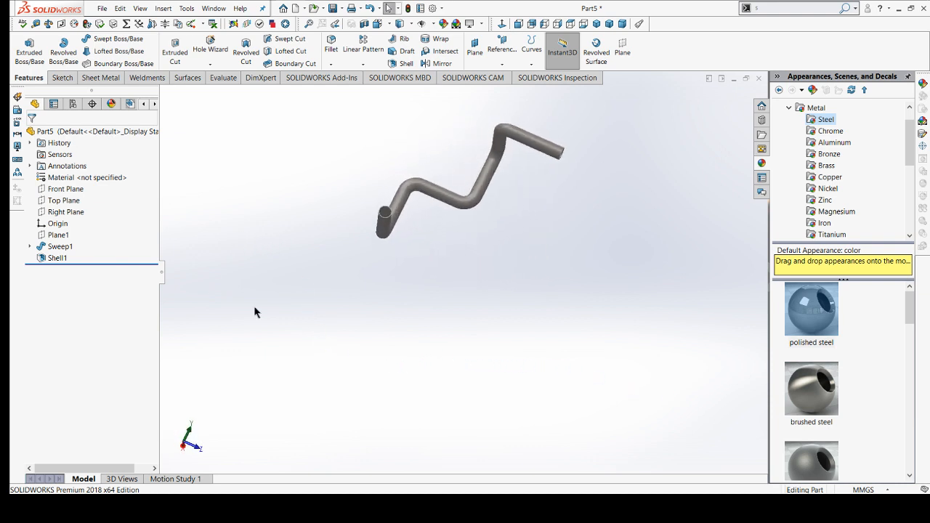
- Edit the part's polished steel appearance and set its color to white from the standard swatches
{"action": "left_click", "coordinate": [445, 27]}
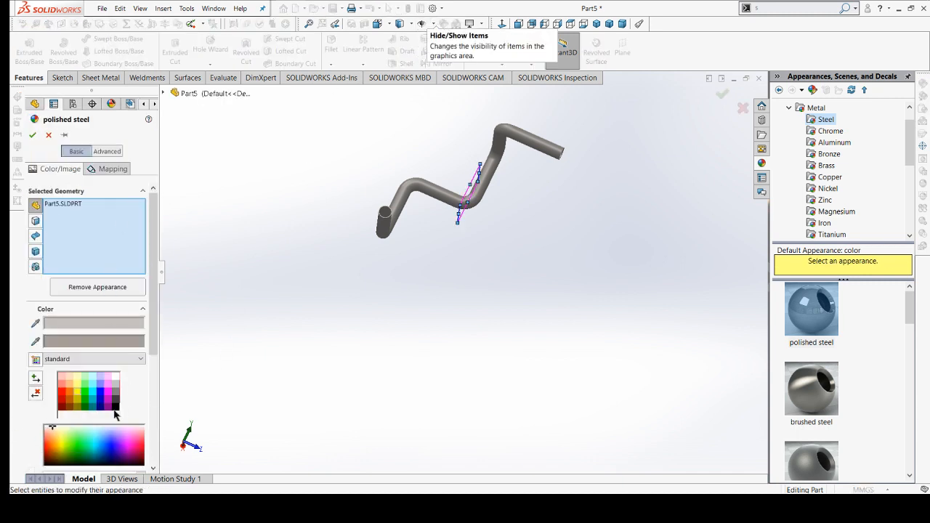
{"action": "left_click", "coordinate": [116, 383]}
{"action": "left_click", "coordinate": [117, 392]}
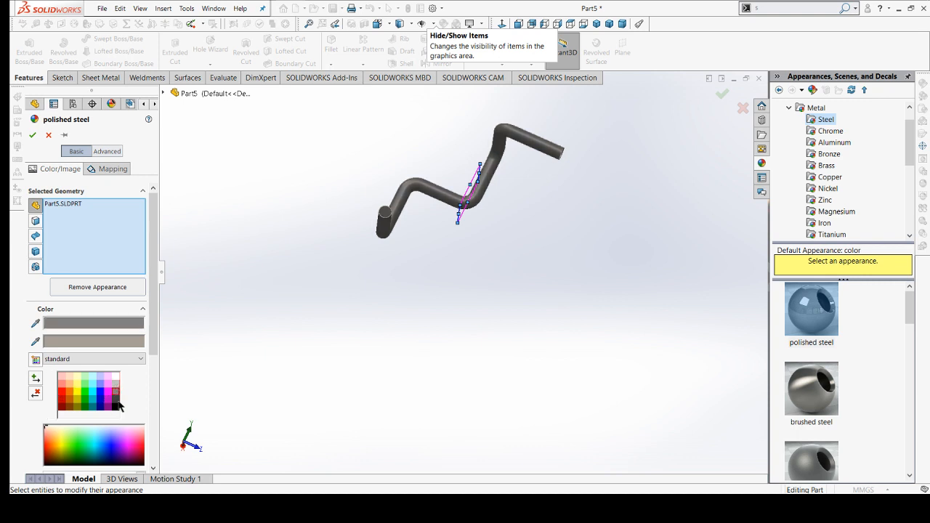
{"action": "left_click", "coordinate": [116, 377]}
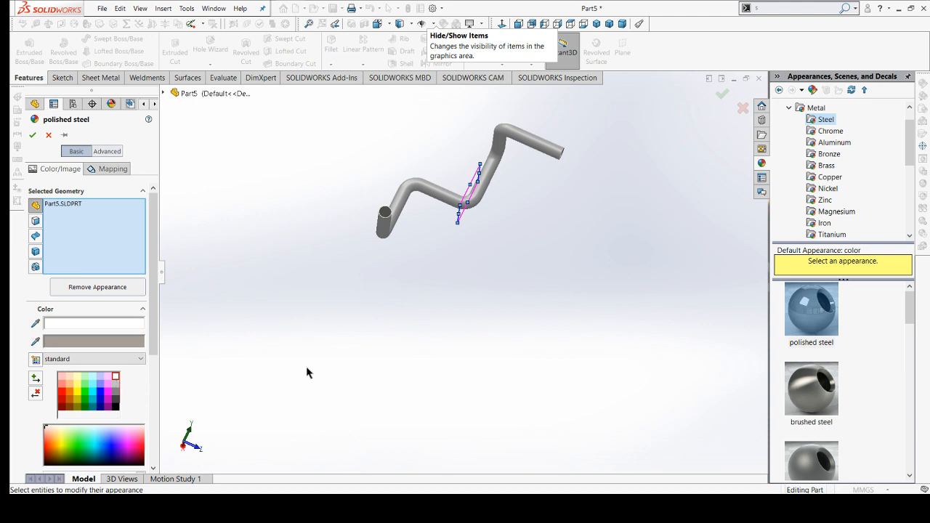
{"action": "middle_click_drag", "start_coordinate": [386, 436], "coordinate": [453, 316]}
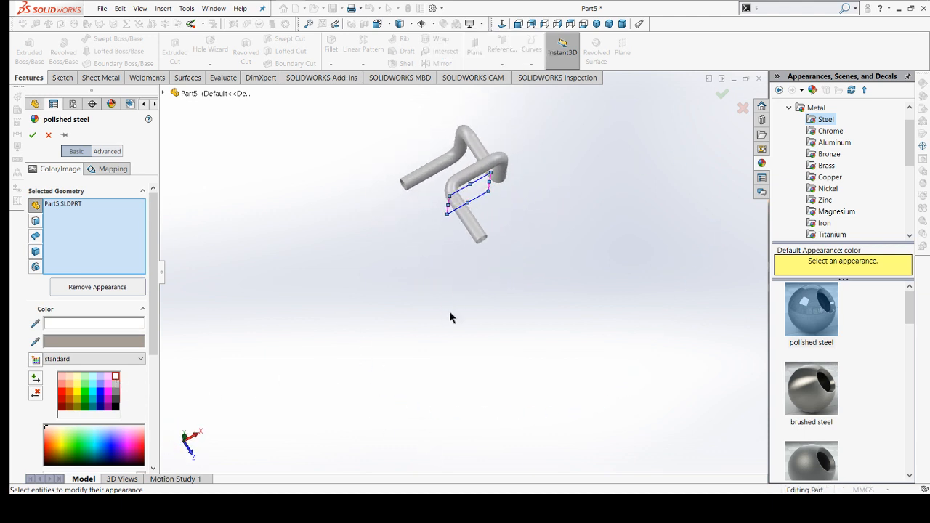
{"action": "middle_click_drag", "start_coordinate": [640, 250], "coordinate": [577, 333]}
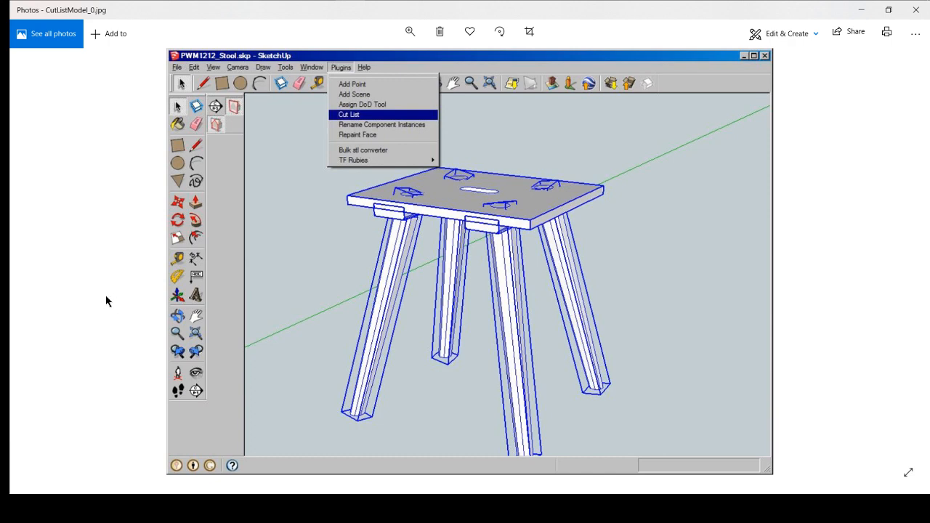
- Look through the example images of bent wire and coil models in Photos and return to SOLIDWORKS
{"action": "key", "text": "Right"}
{"action": "key", "text": "Right"}
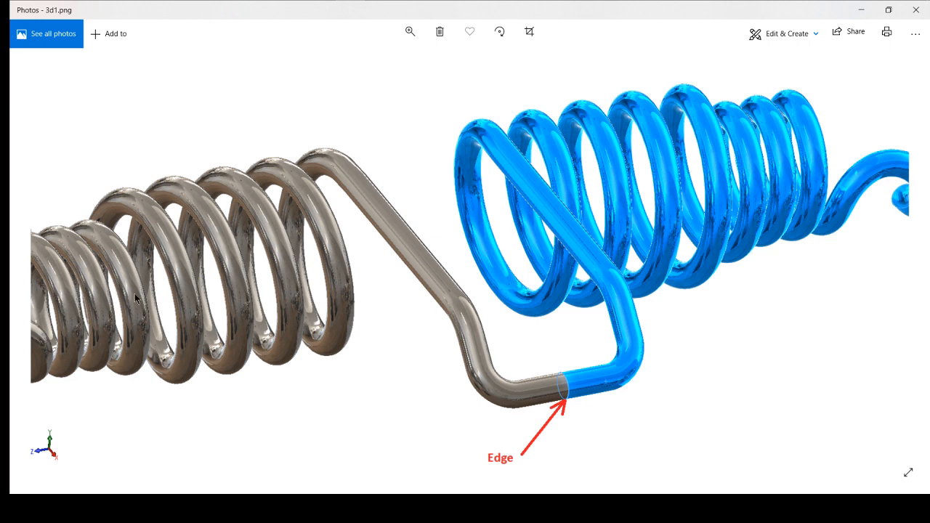
{"action": "key", "text": "Right"}
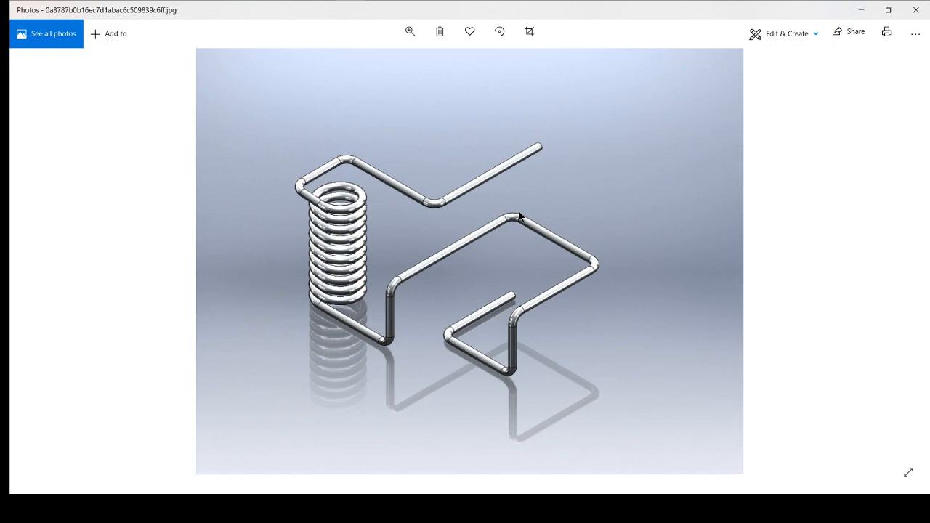
{"action": "key", "text": "Right"}
{"action": "key", "text": "Right"}
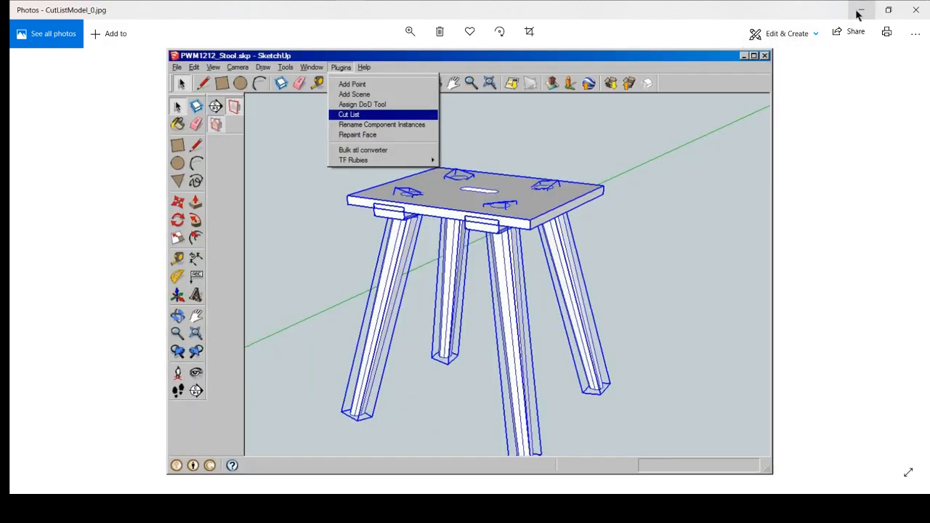
{"action": "left_click", "coordinate": [861, 10]}
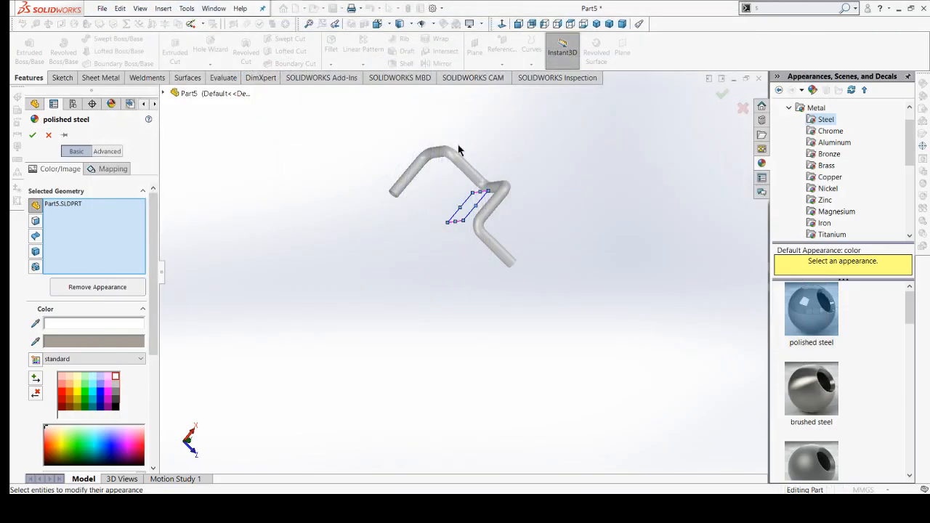